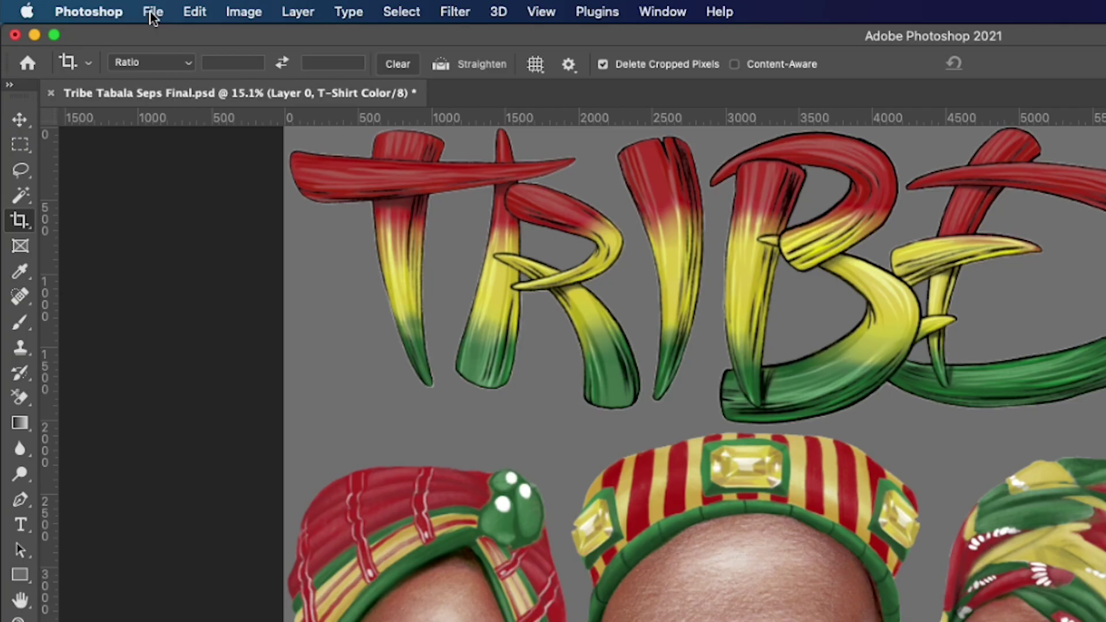
Step: Check the Color Handling choices in the print settings for the unconverted PSD, then cancel without printing
click(152, 17)
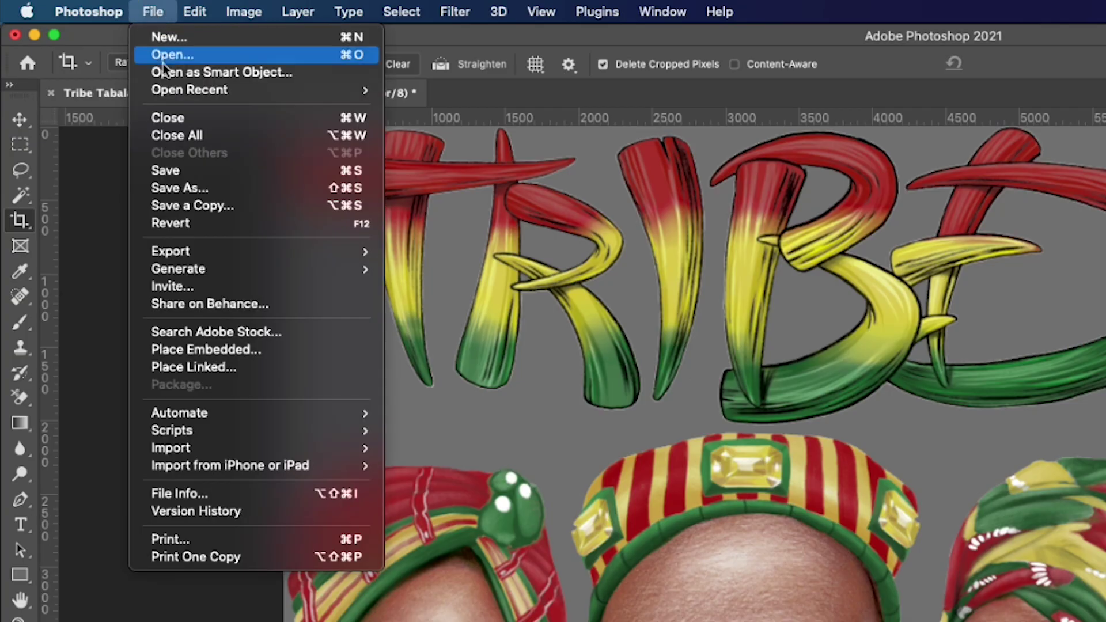
click(231, 542)
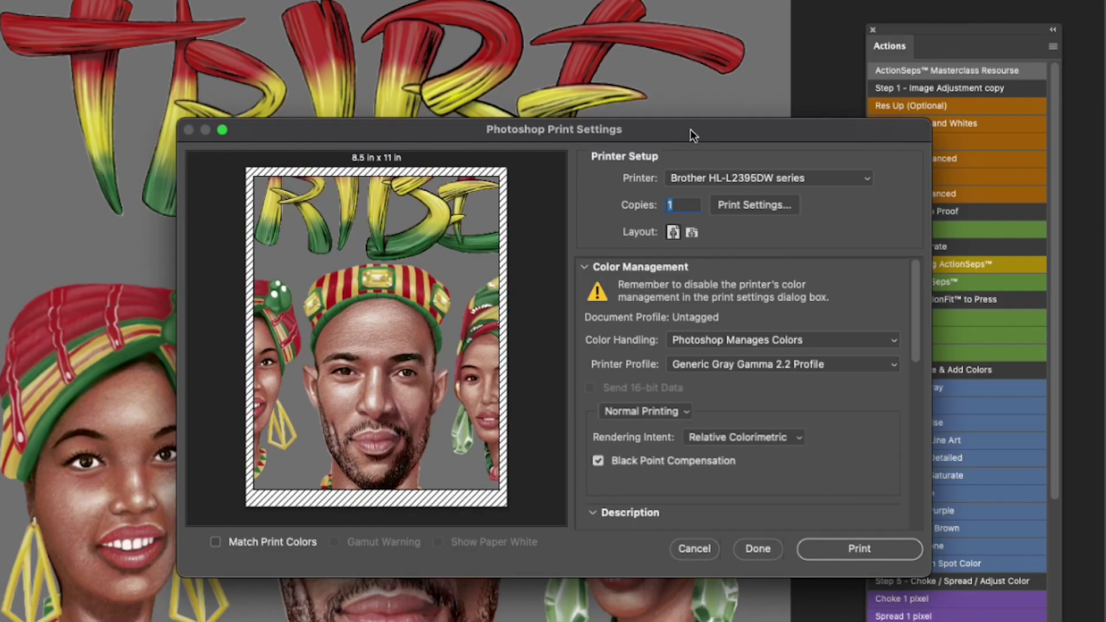
drag(690, 129, 646, 104)
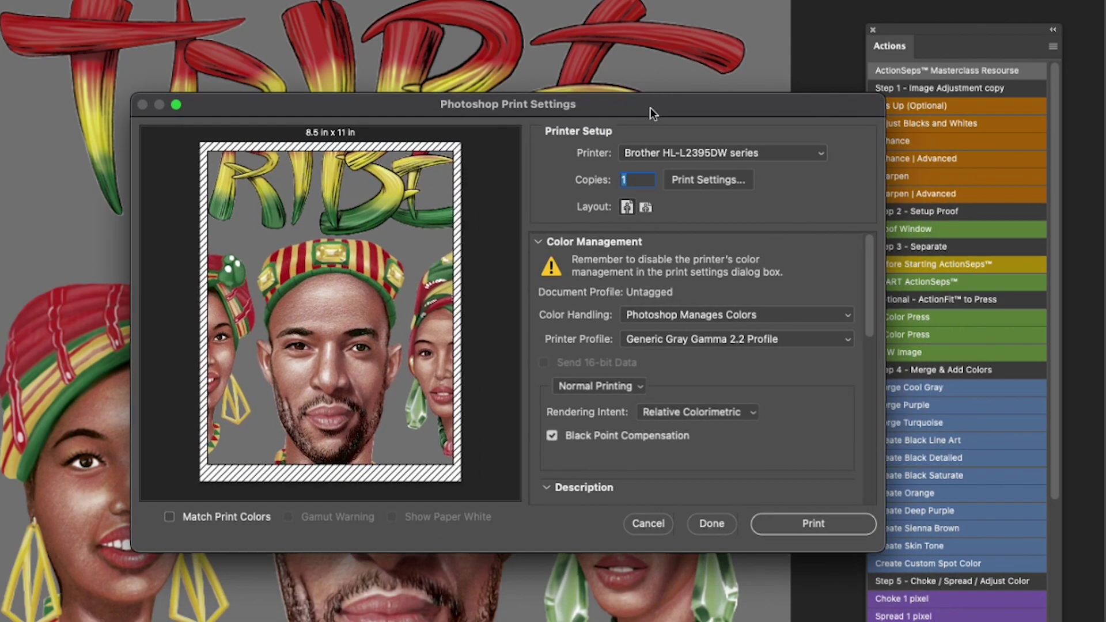
click(694, 314)
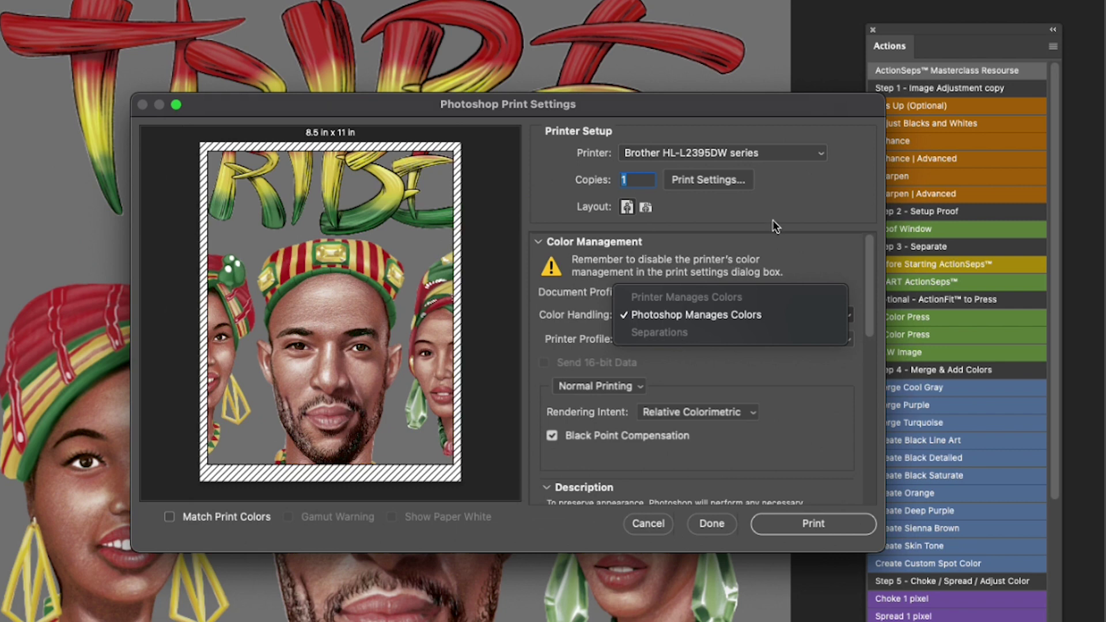
click(761, 314)
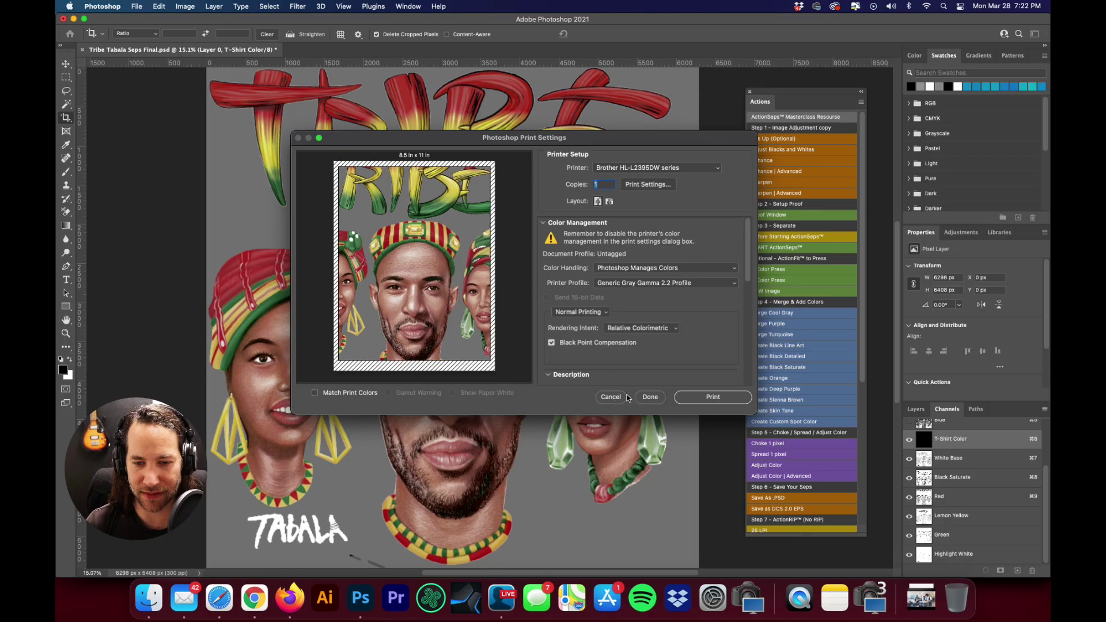
click(648, 523)
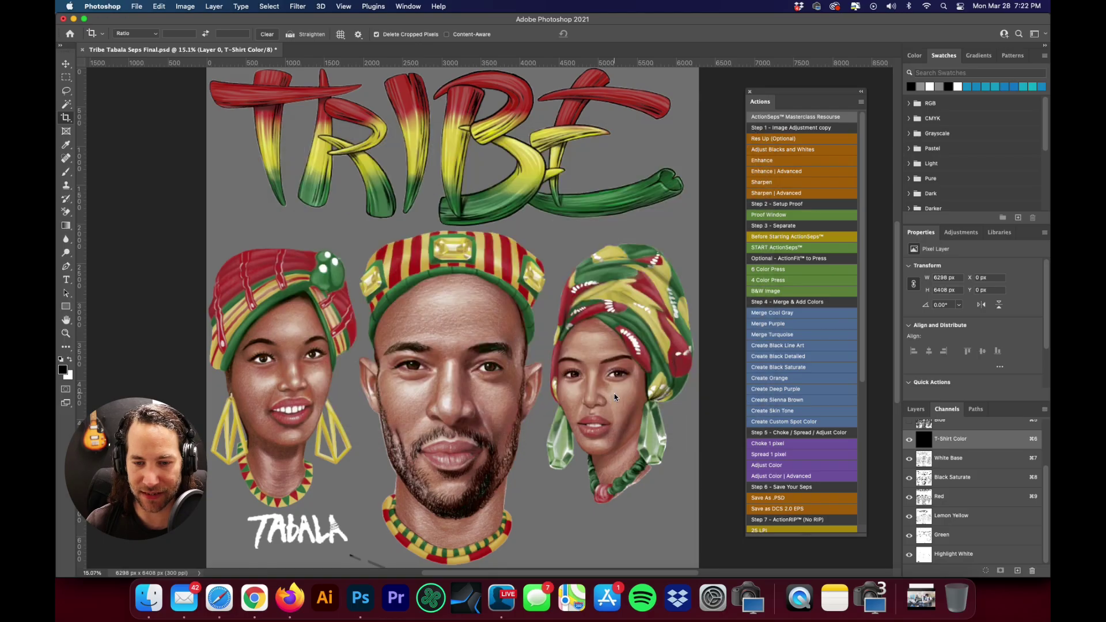
Step: Run the Save as DCS 2.0 EPS action and save the separations in Photoshop DCS 2.0 format, accepting the format options
scroll(794, 363, down, 5)
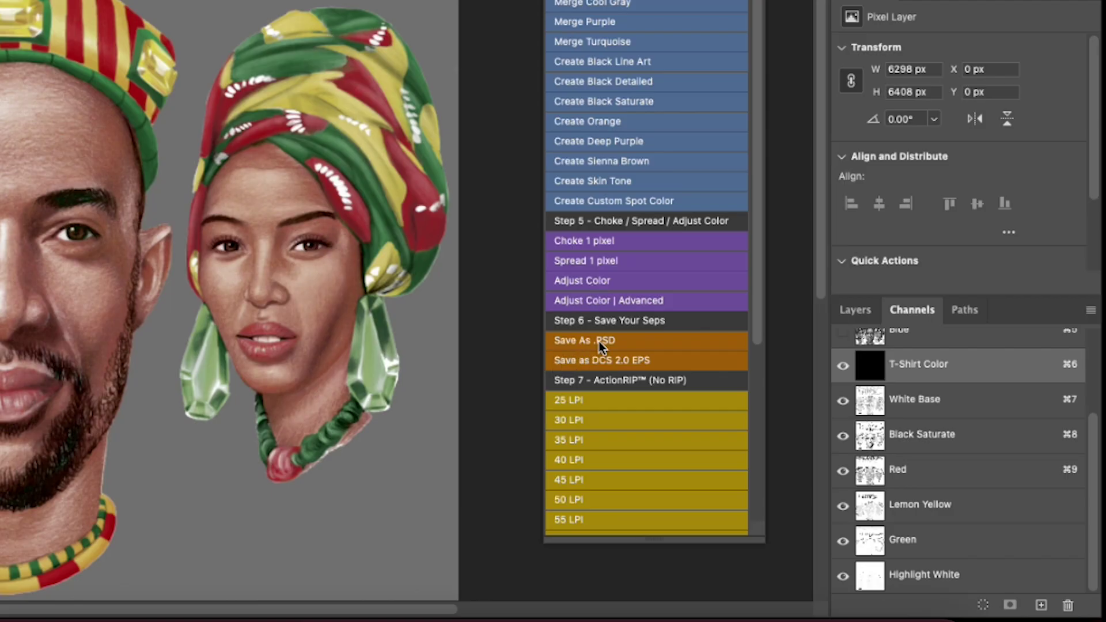
click(623, 362)
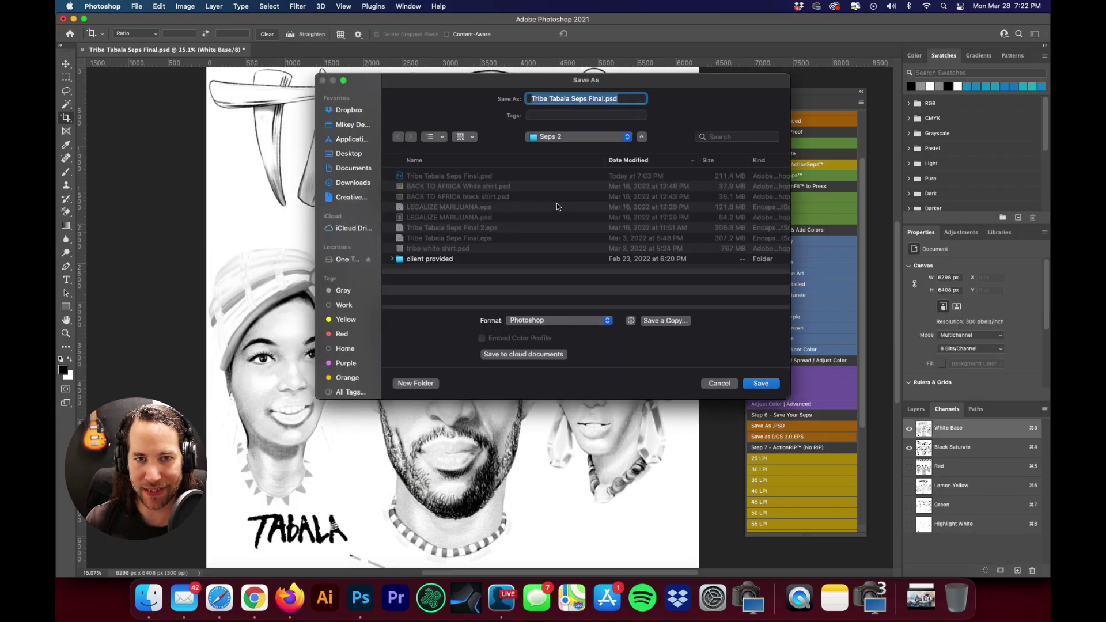
click(557, 320)
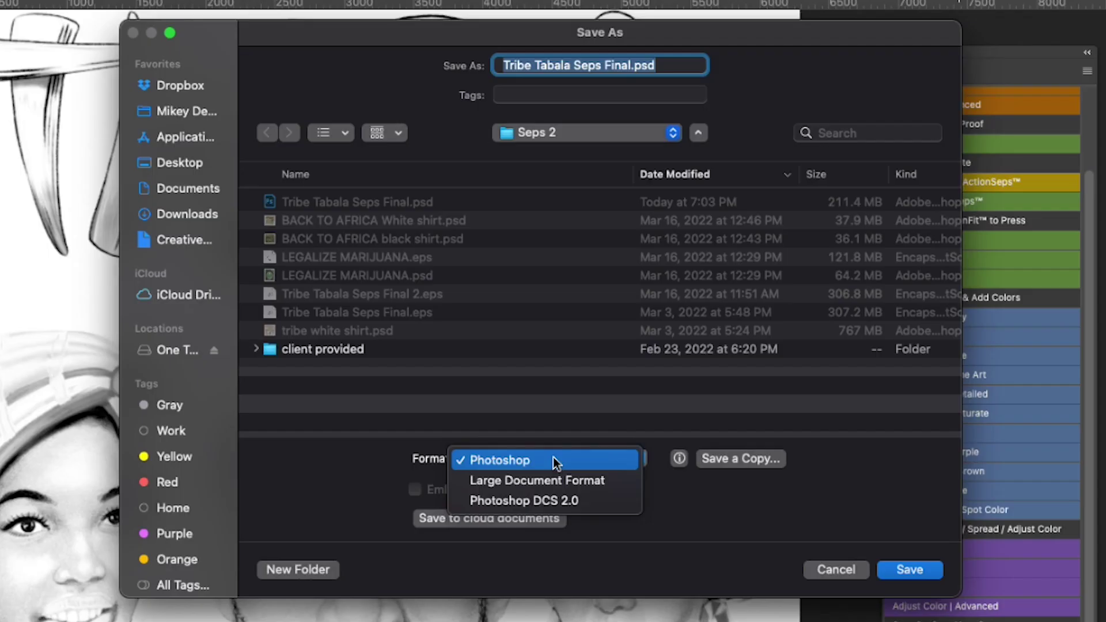
click(555, 500)
click(910, 570)
click(614, 407)
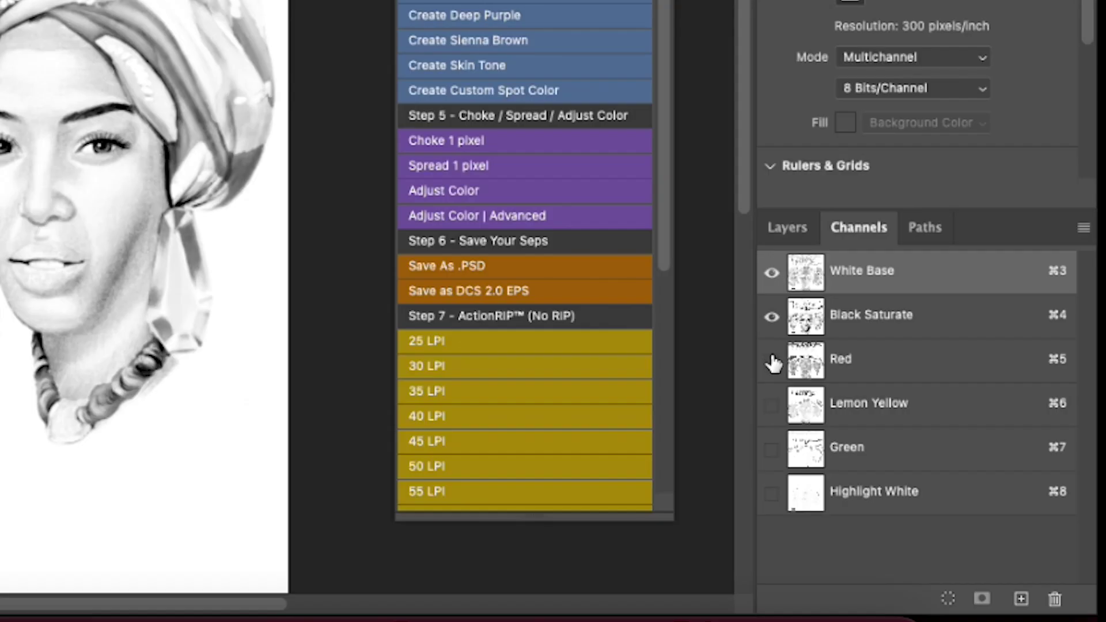
Step: Make the Red, Lemon Yellow, Green and Highlight White channels visible and run the 45 LPI ActionRIP action
drag(772, 361, 773, 486)
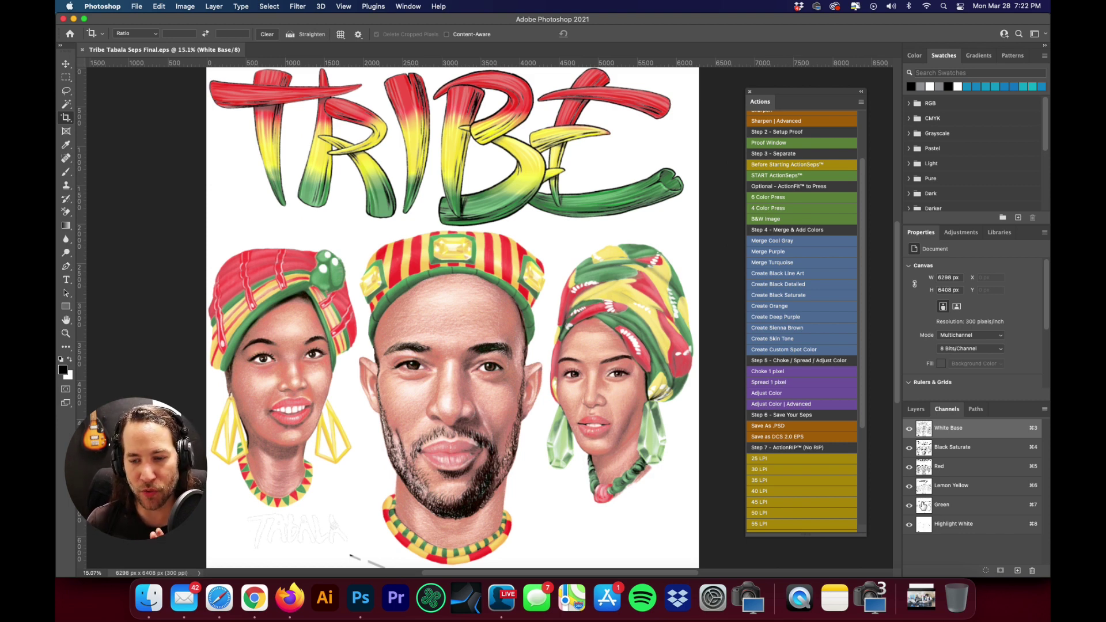
scroll(799, 451, down, 5)
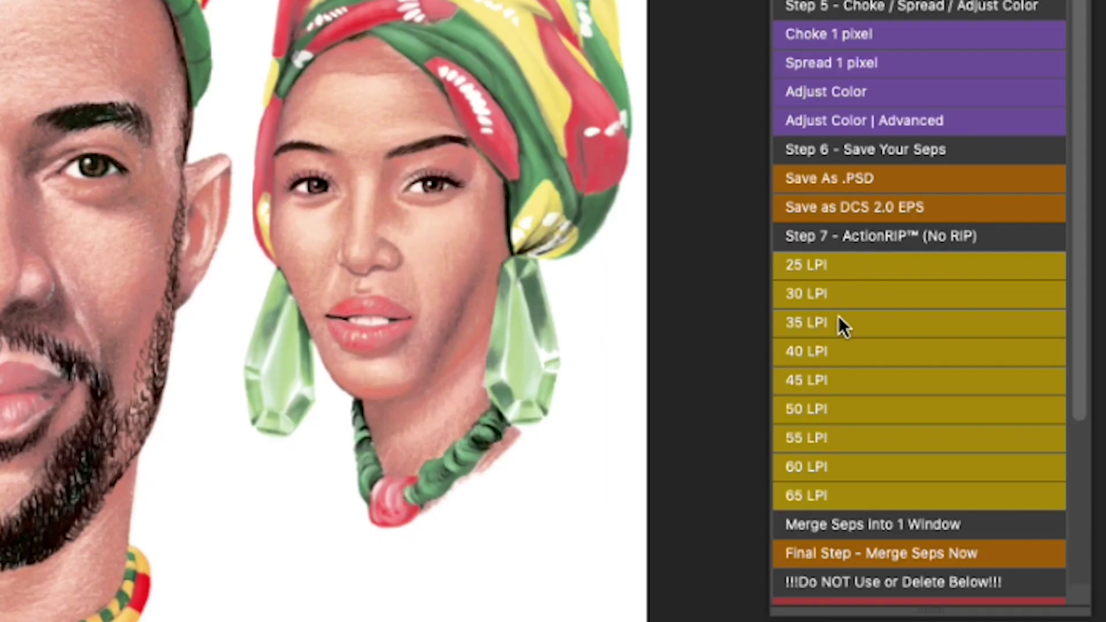
click(868, 381)
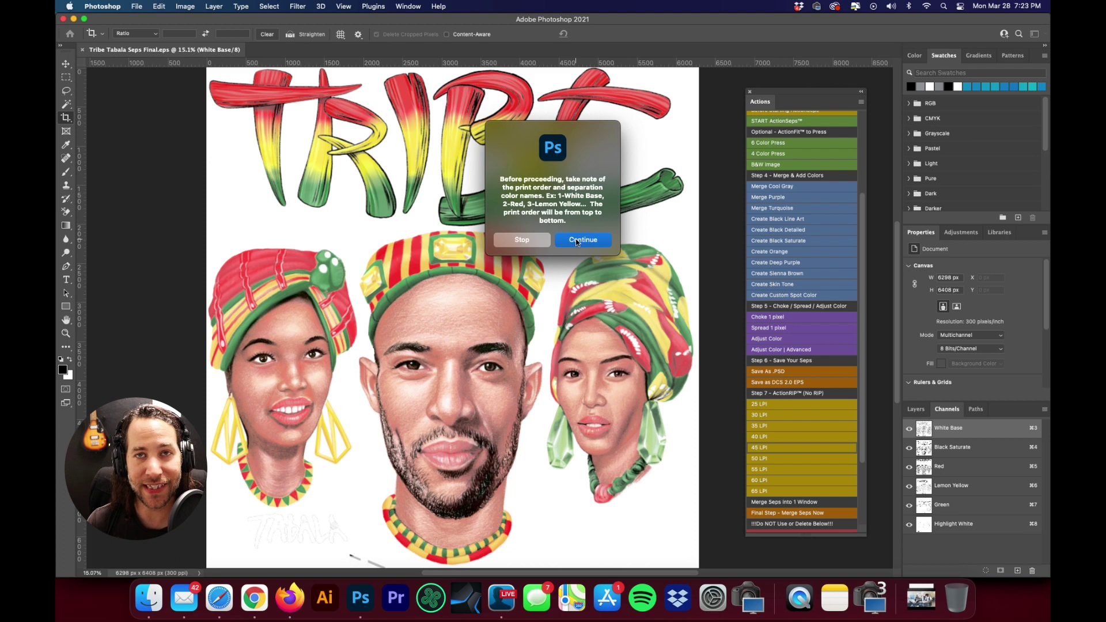
click(577, 240)
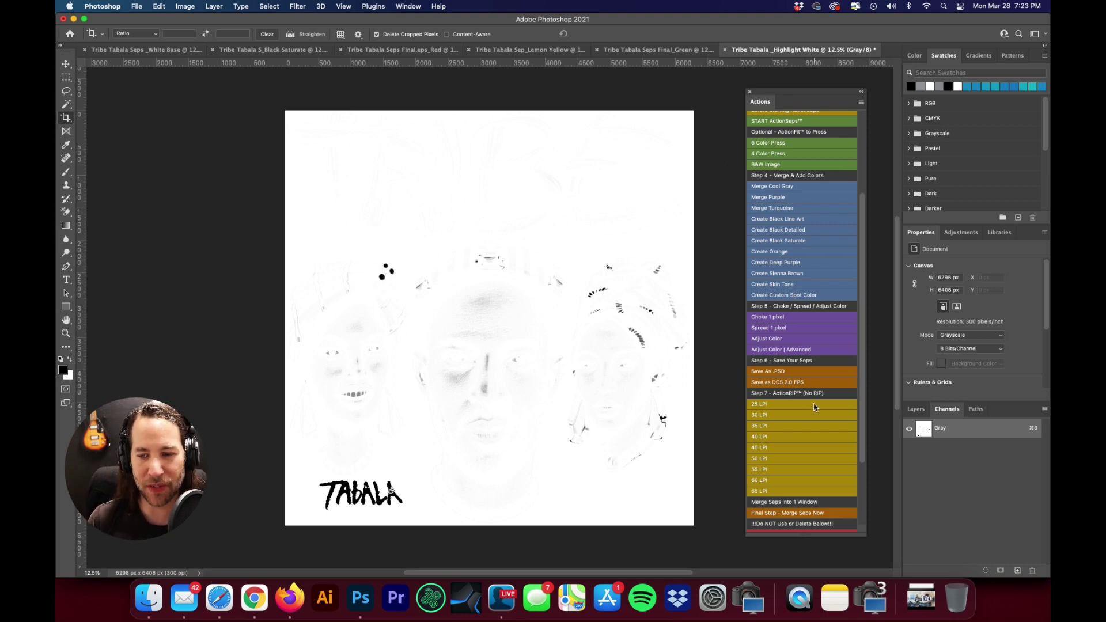
Step: Run the Merge Seps Now action to combine the separations into one six-channel Multichannel document, accepting each channel assignment
scroll(814, 407, down, 3)
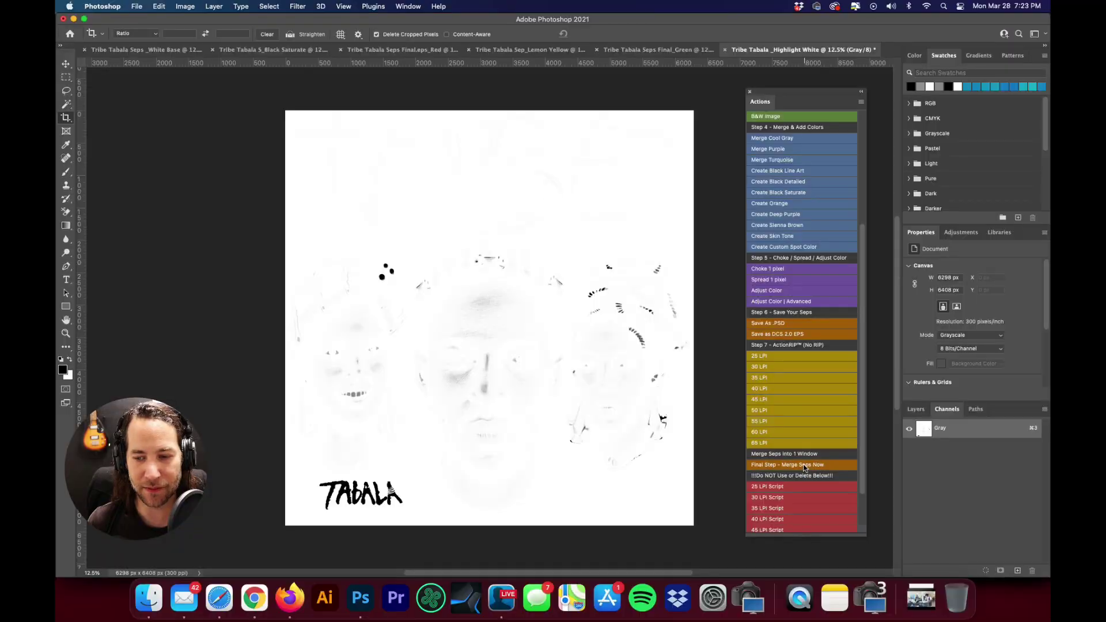
click(949, 441)
click(583, 258)
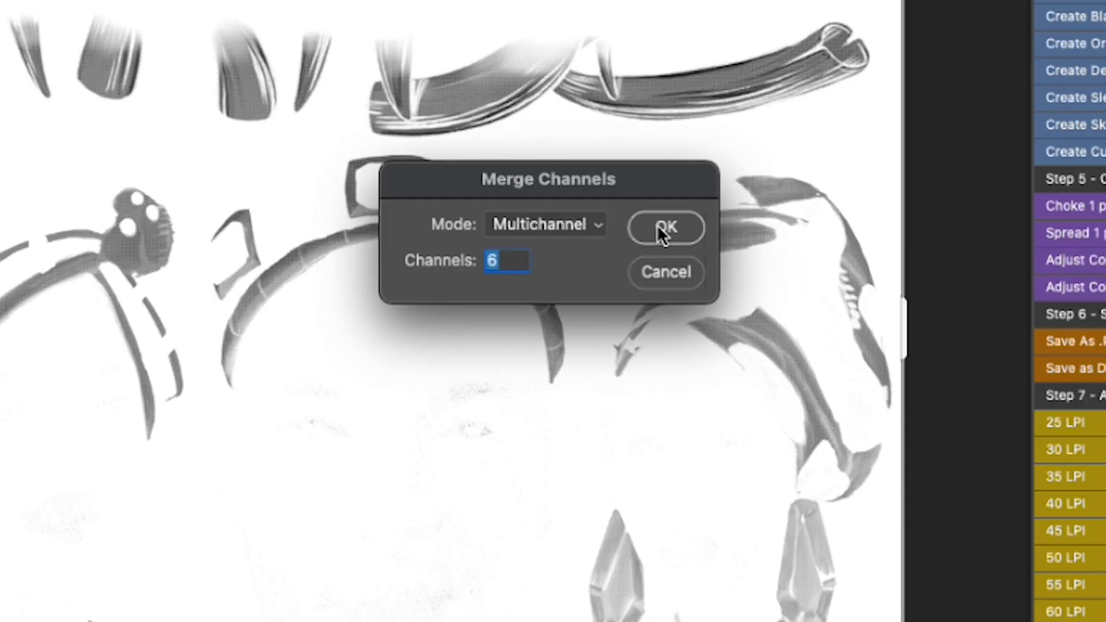
click(657, 225)
click(797, 224)
click(797, 225)
click(797, 225)
click(797, 225)
click(797, 225)
click(795, 223)
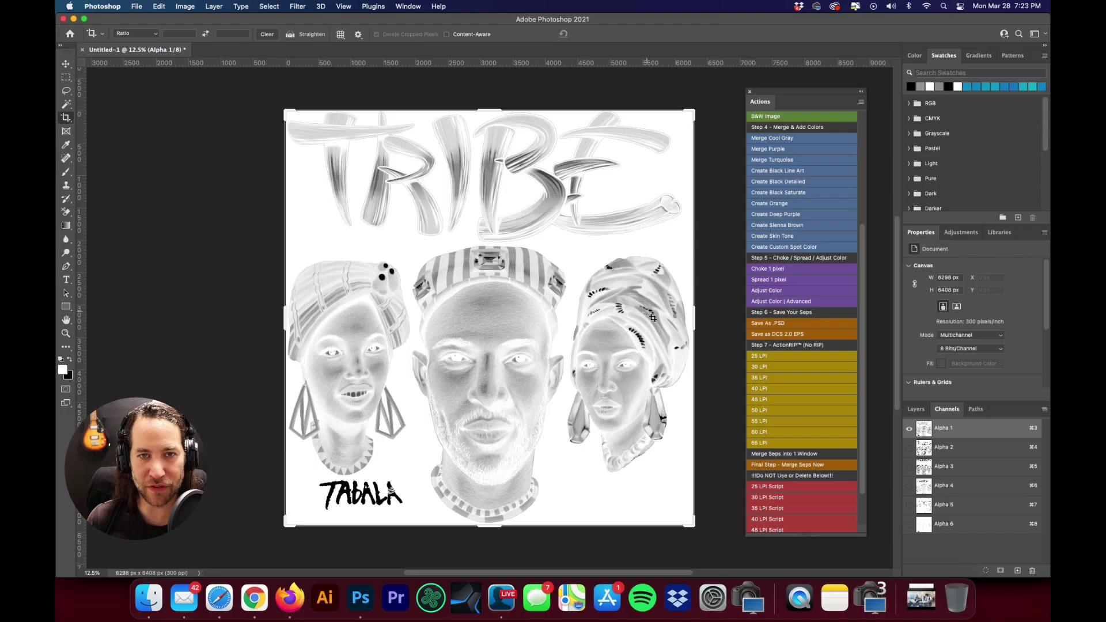
Step: Rename the channel Alpha 1 as White Base and Alpha 2 as Black
double_click(943, 428)
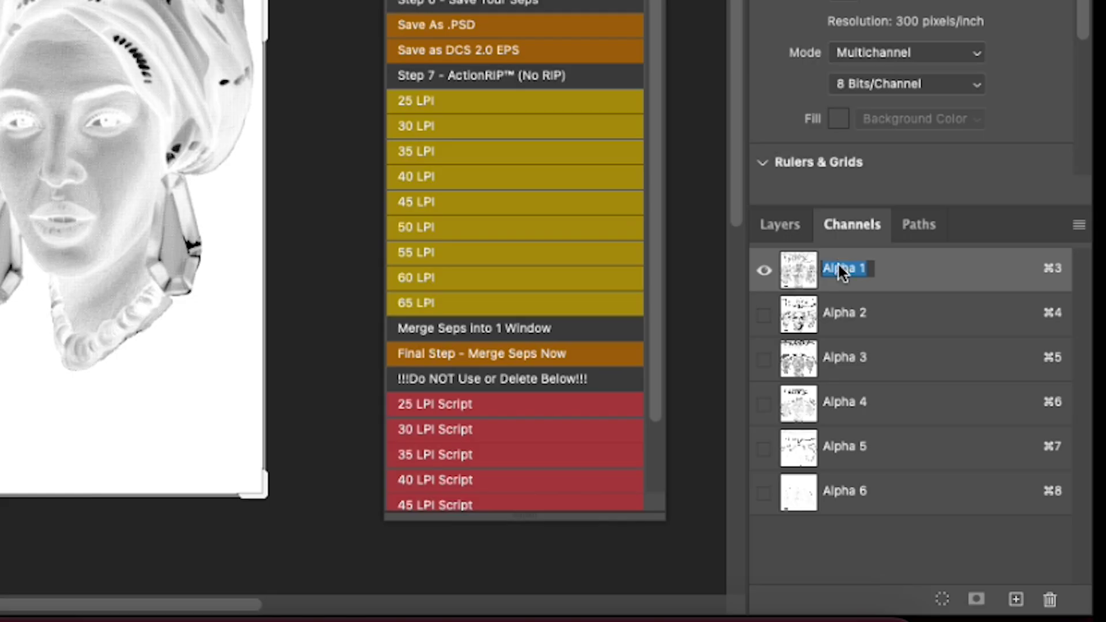
text(White BAse)
key(BackSpace)
key(BackSpace)
key(BackSpace)
text(ase)
key(Return)
double_click(838, 313)
text(Black)
key(Return)
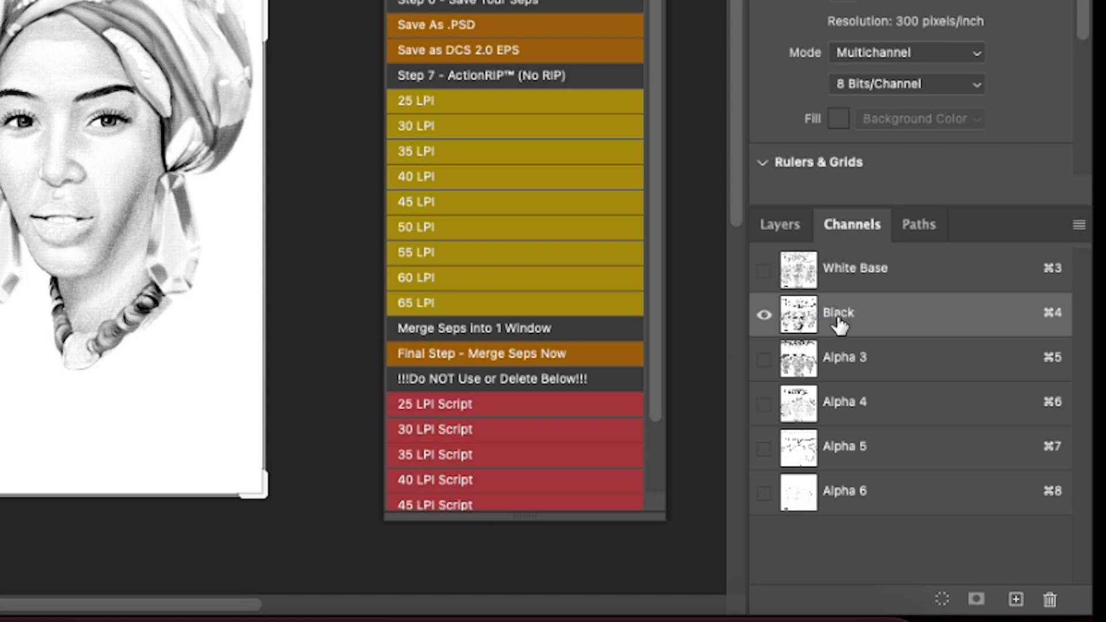
Step: Rename the channel Alpha 3 as Red and Alpha 4 as Lemon
double_click(842, 358)
text(Red)
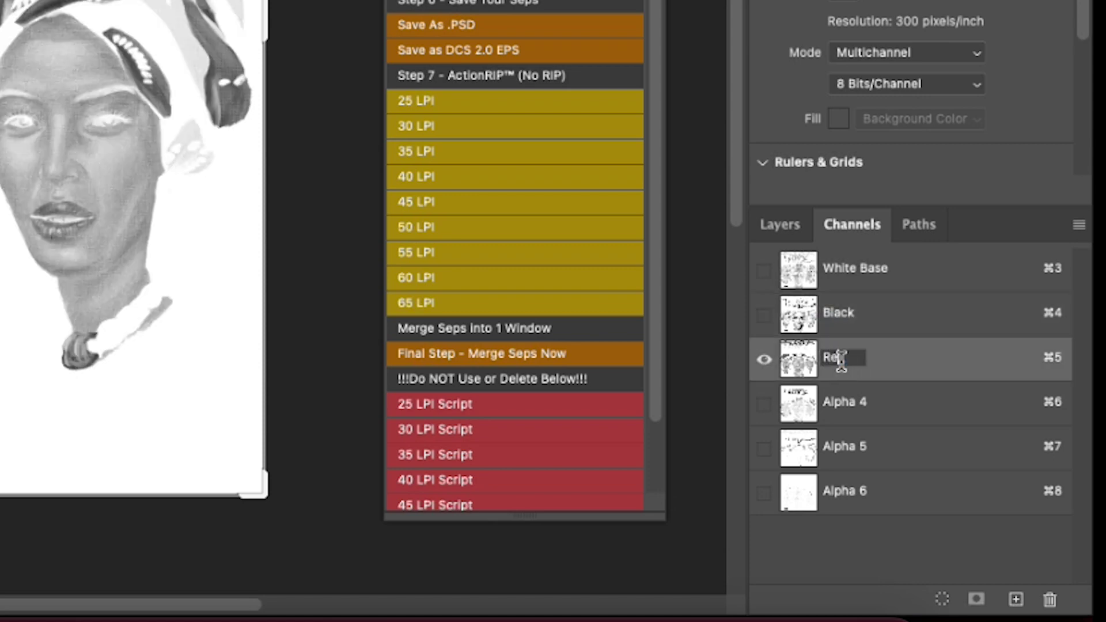
key(Return)
double_click(841, 402)
text(Lemon)
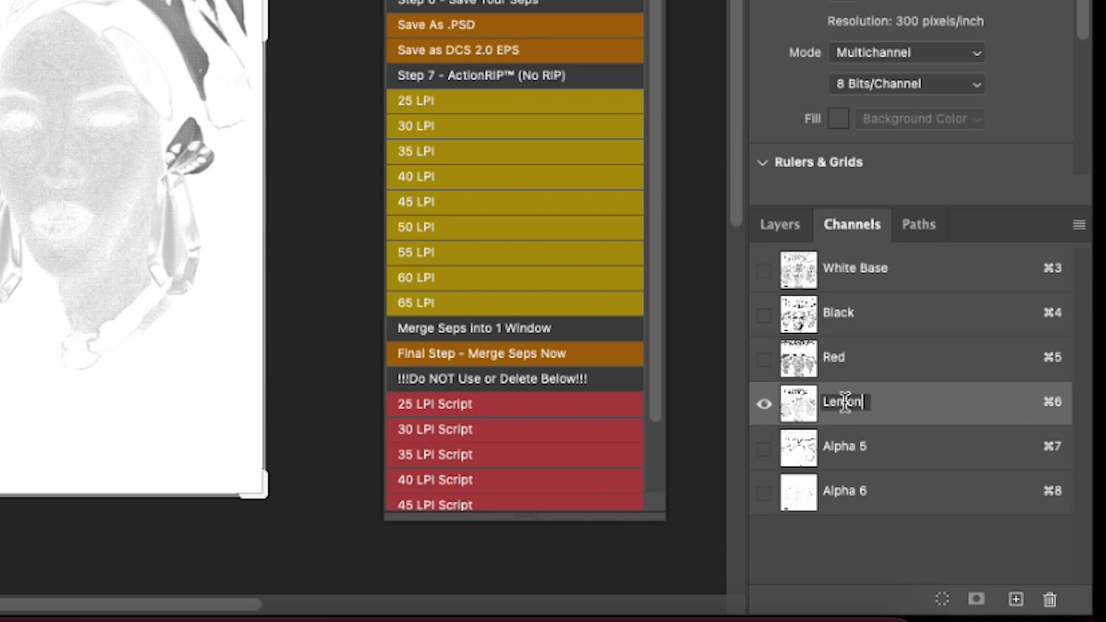
click(837, 444)
Step: Rename the channel Alpha 5 as Green and Alpha 6 as Highlight White
double_click(837, 444)
text(Green)
key(Return)
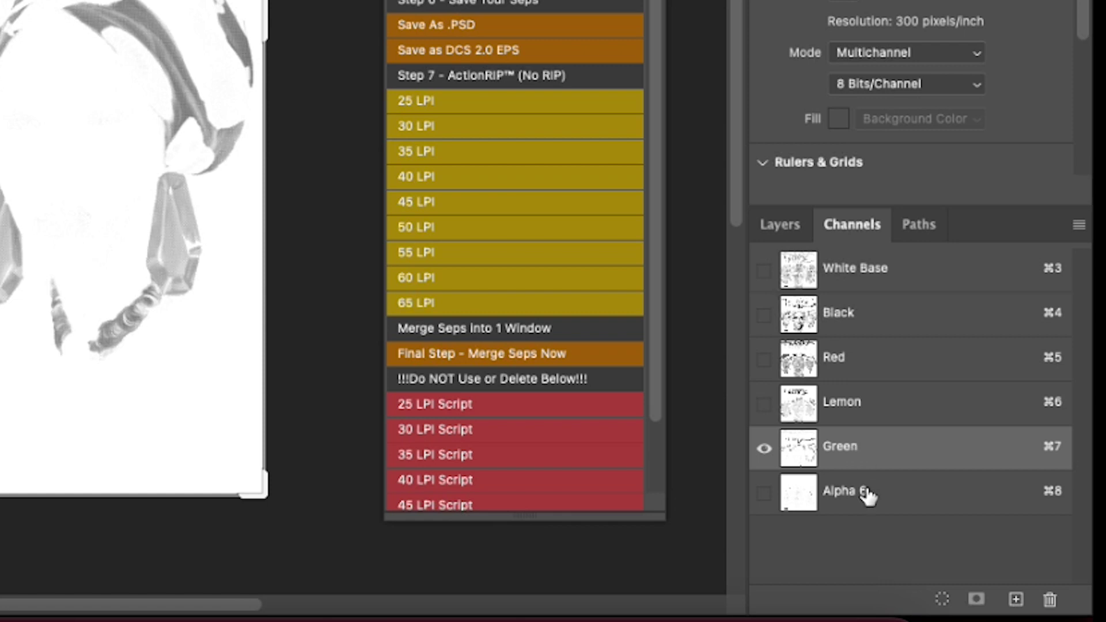
double_click(837, 490)
text(High)
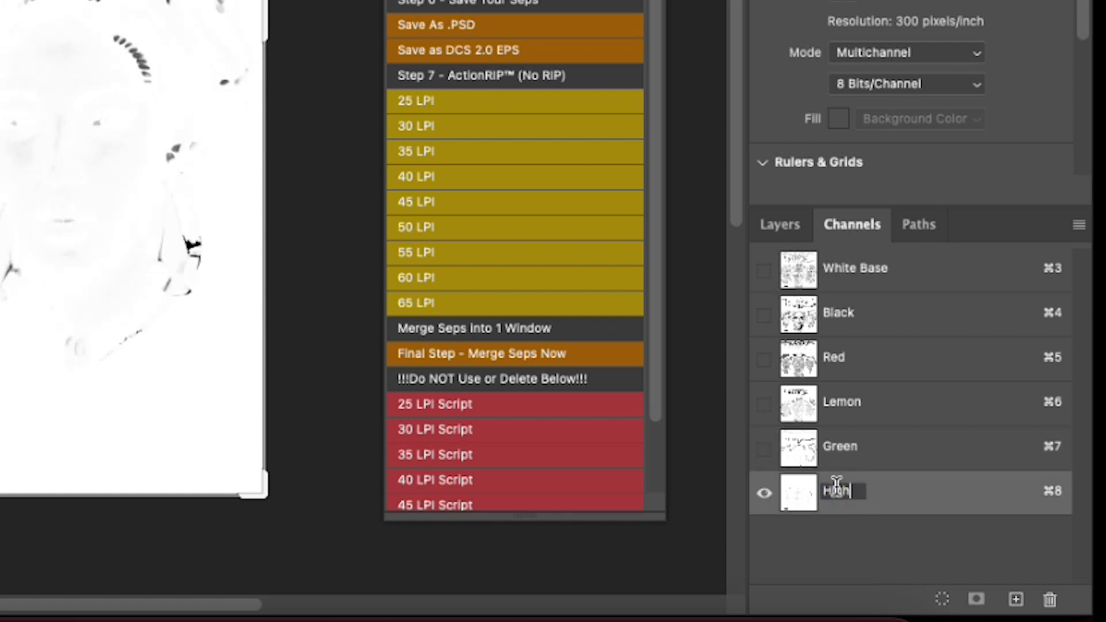
text(light White)
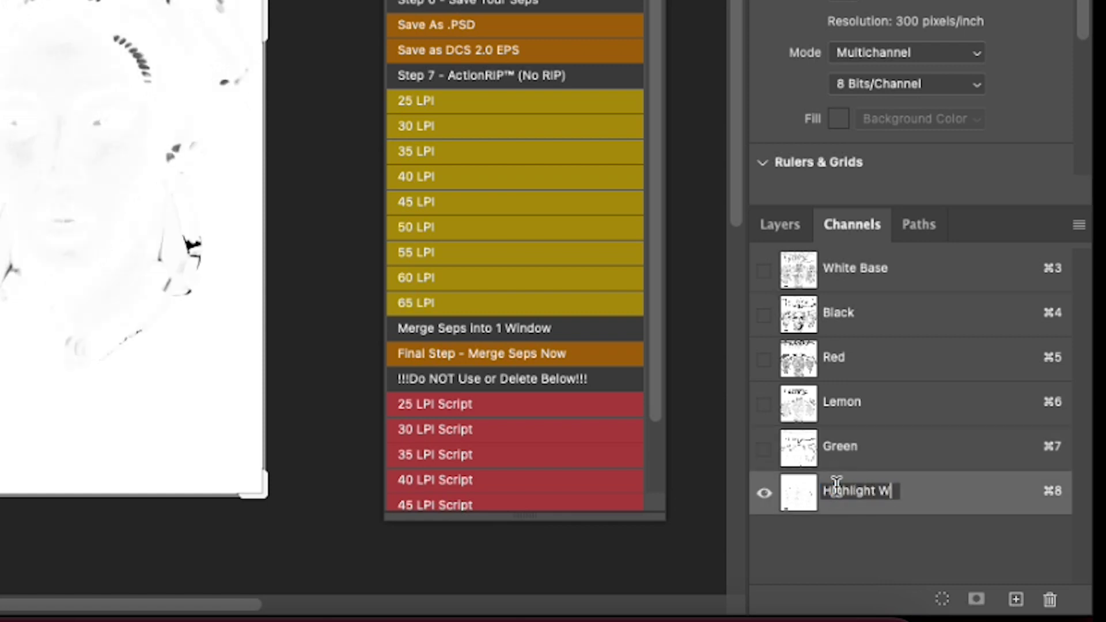
key(Return)
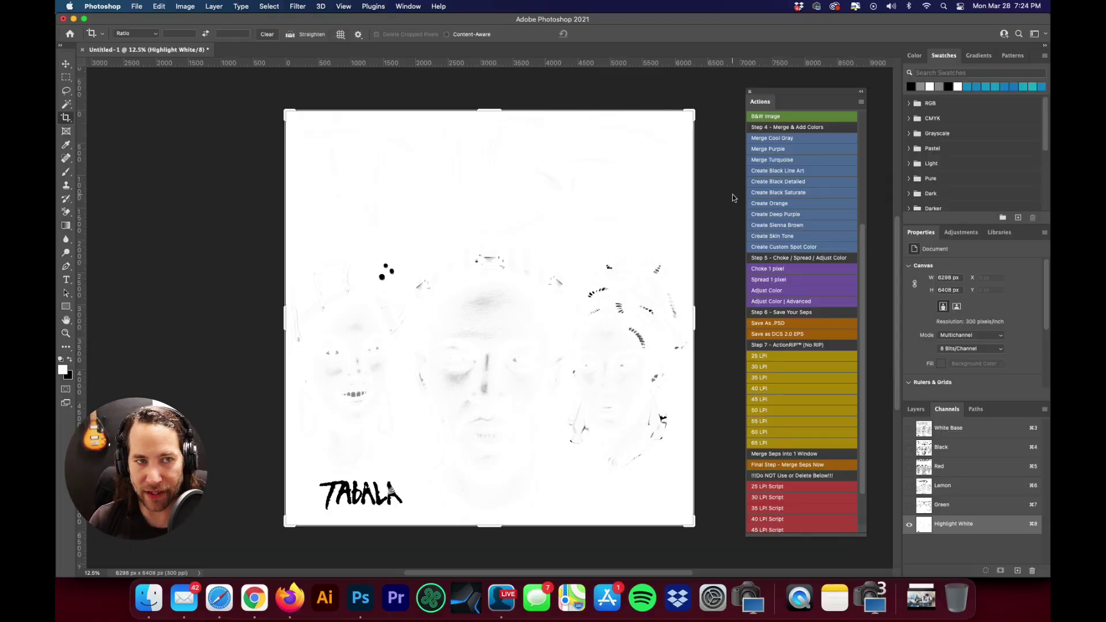
Step: Open the print settings for the merged document and choose Separations for Color Handling
click(136, 6)
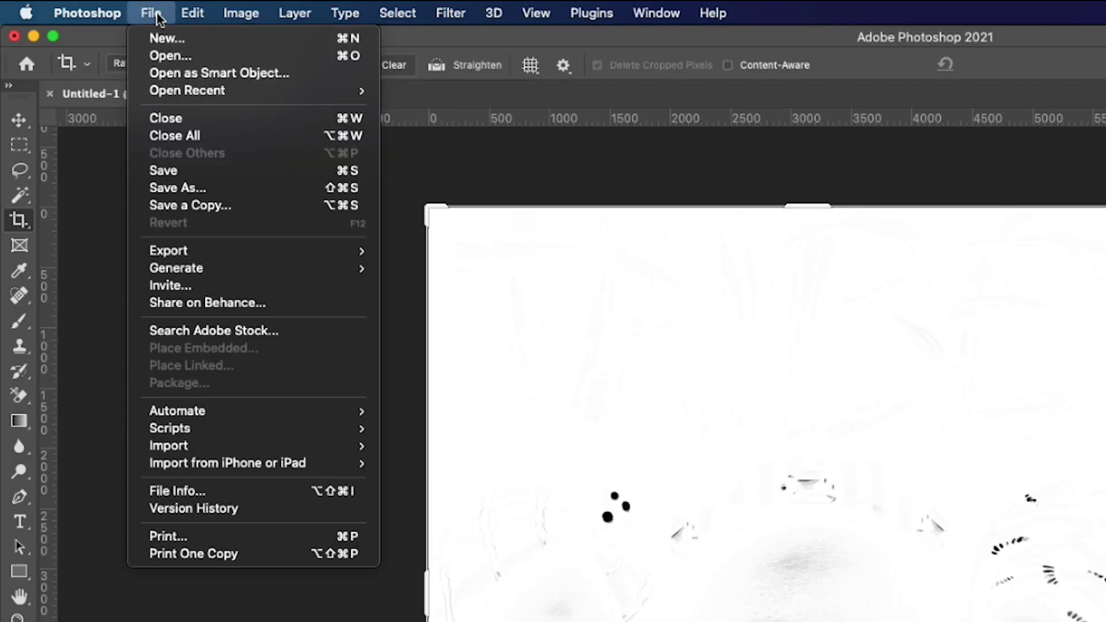
click(180, 536)
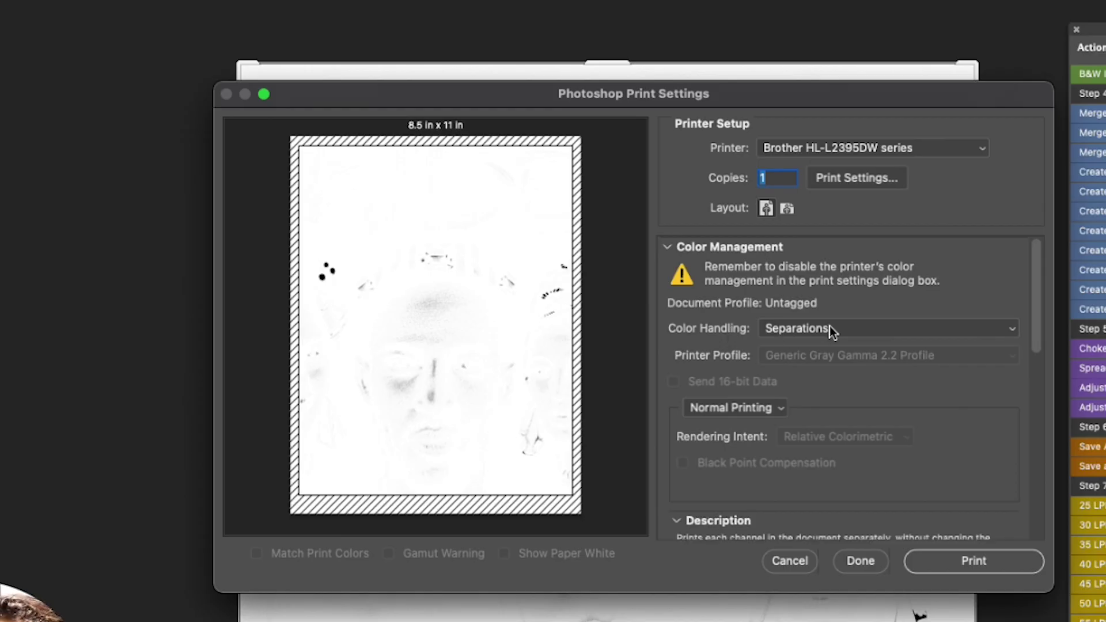
click(829, 327)
click(830, 329)
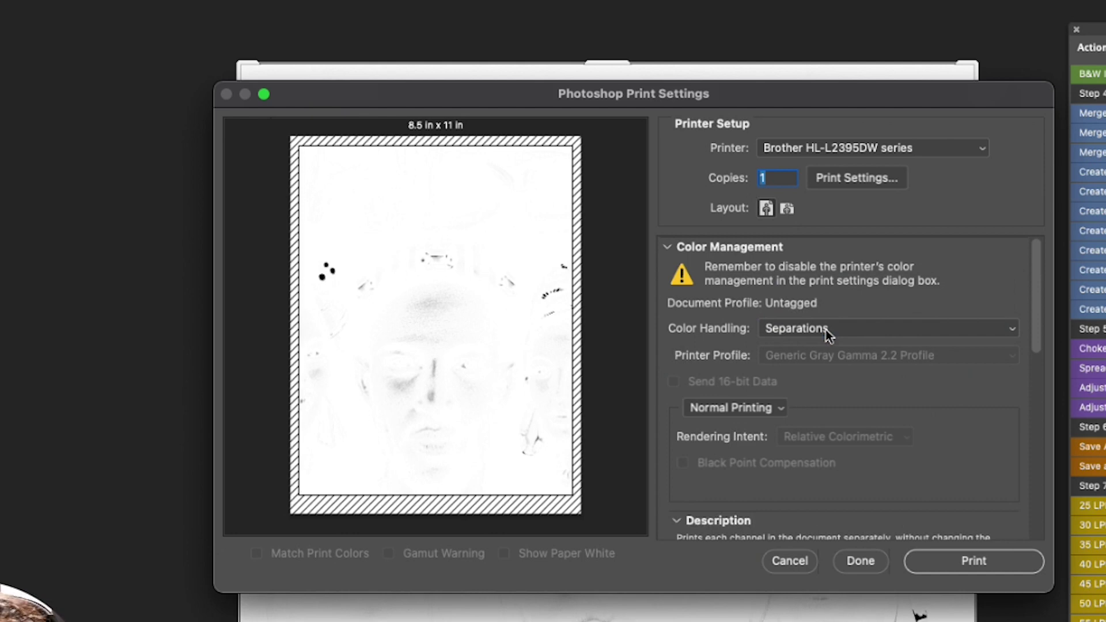
drag(728, 95, 622, 74)
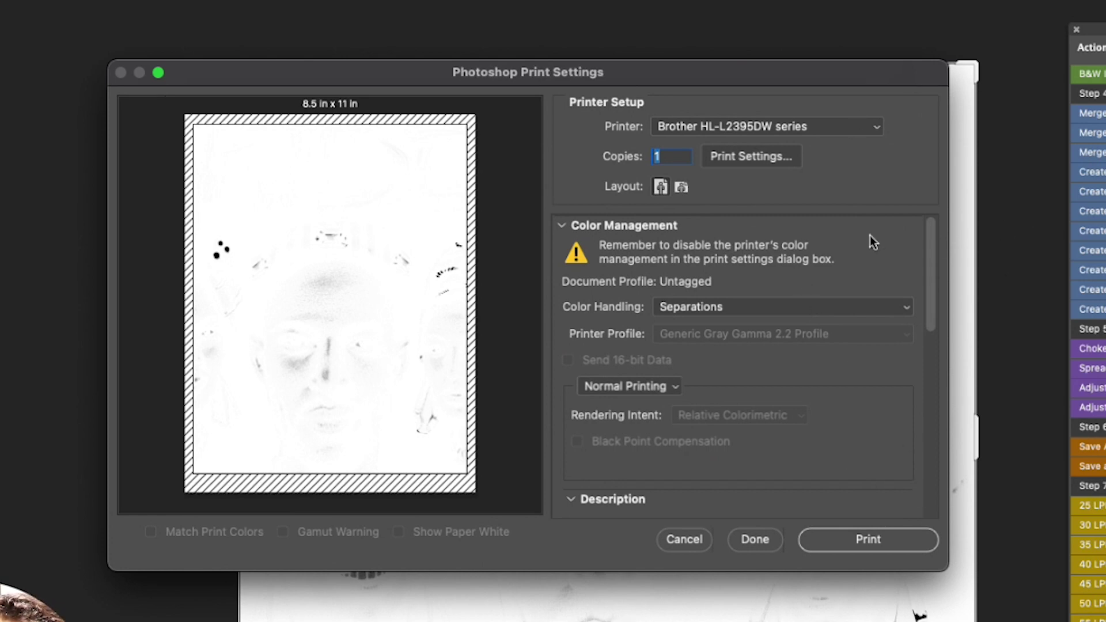
click(692, 309)
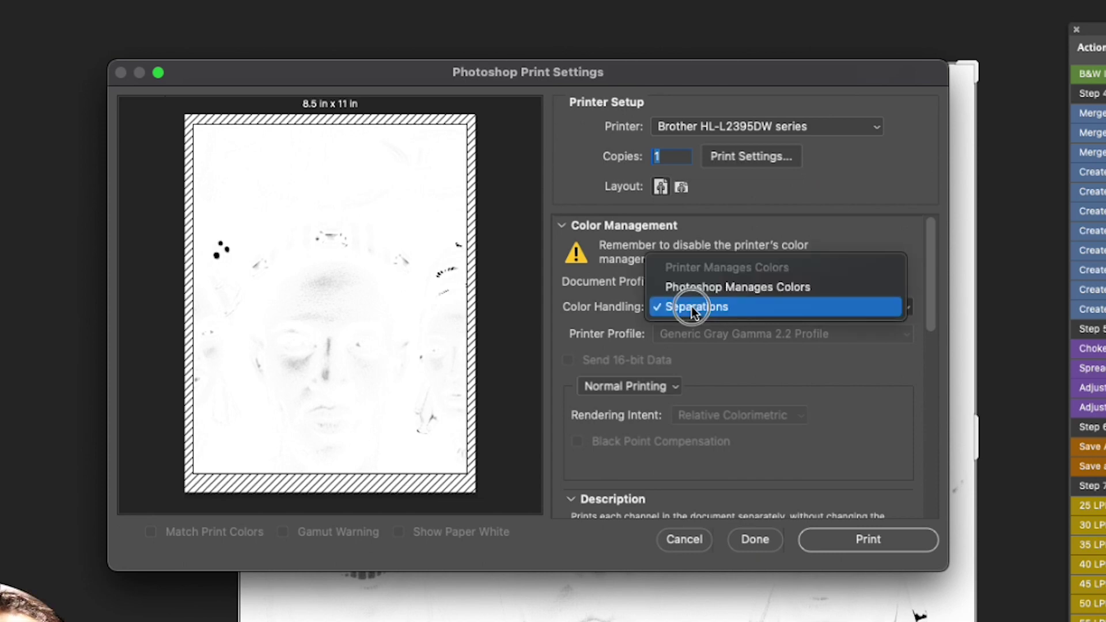
click(692, 310)
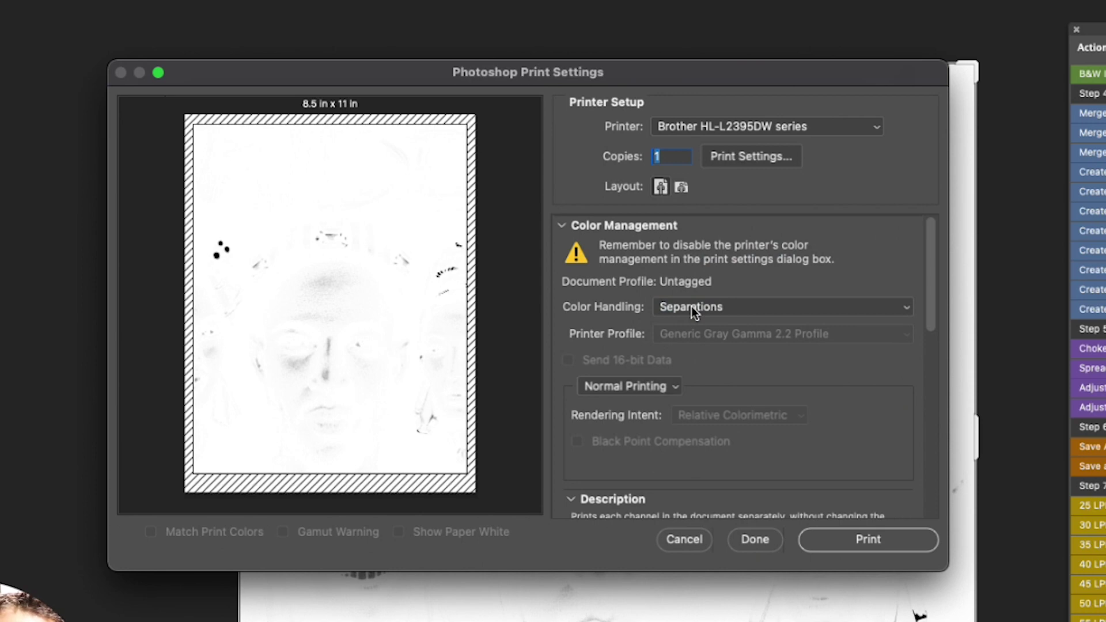
Step: Choose the Brother HL-L2395DW series printer and open its print settings with the full details shown
click(759, 126)
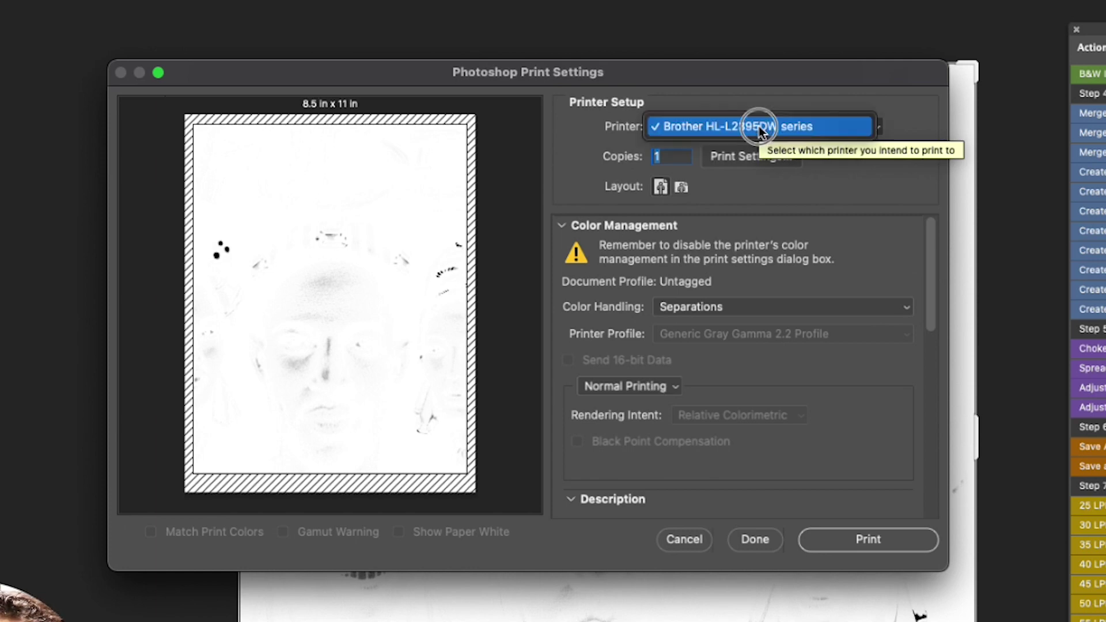
click(760, 128)
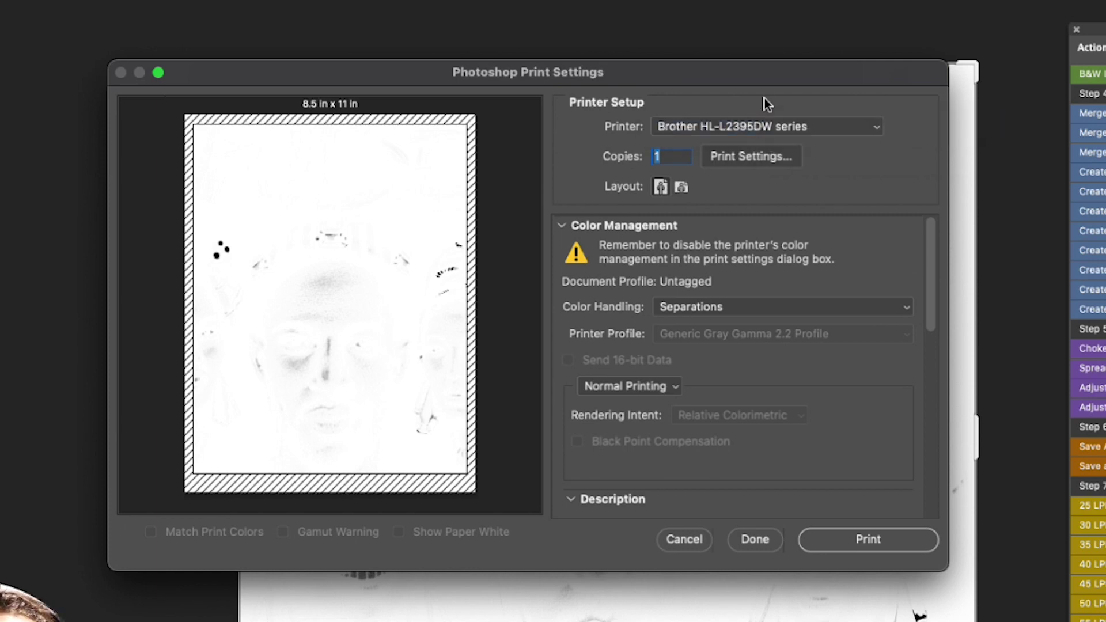
click(752, 156)
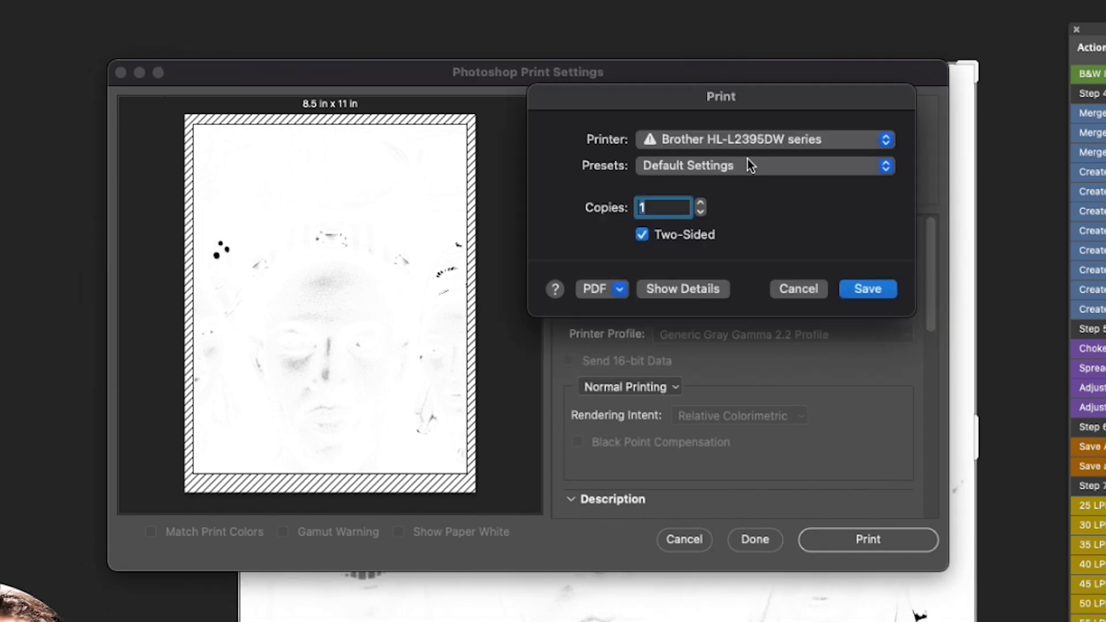
click(694, 288)
drag(697, 98, 697, 46)
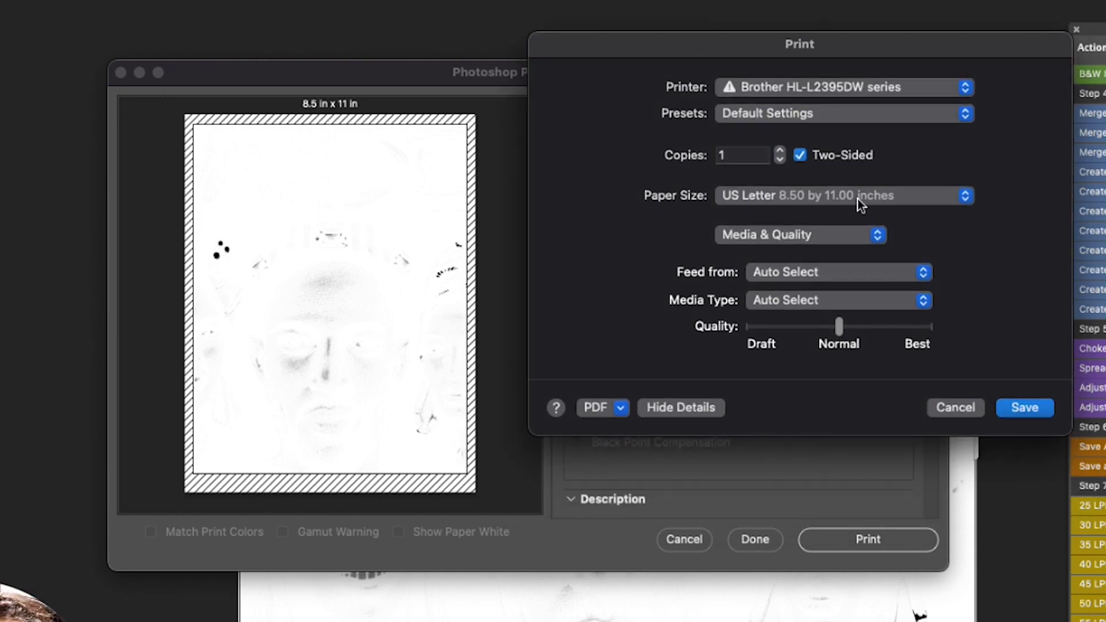
Step: Save the Brother printer's settings and set the scaled print size to 100%
click(1020, 407)
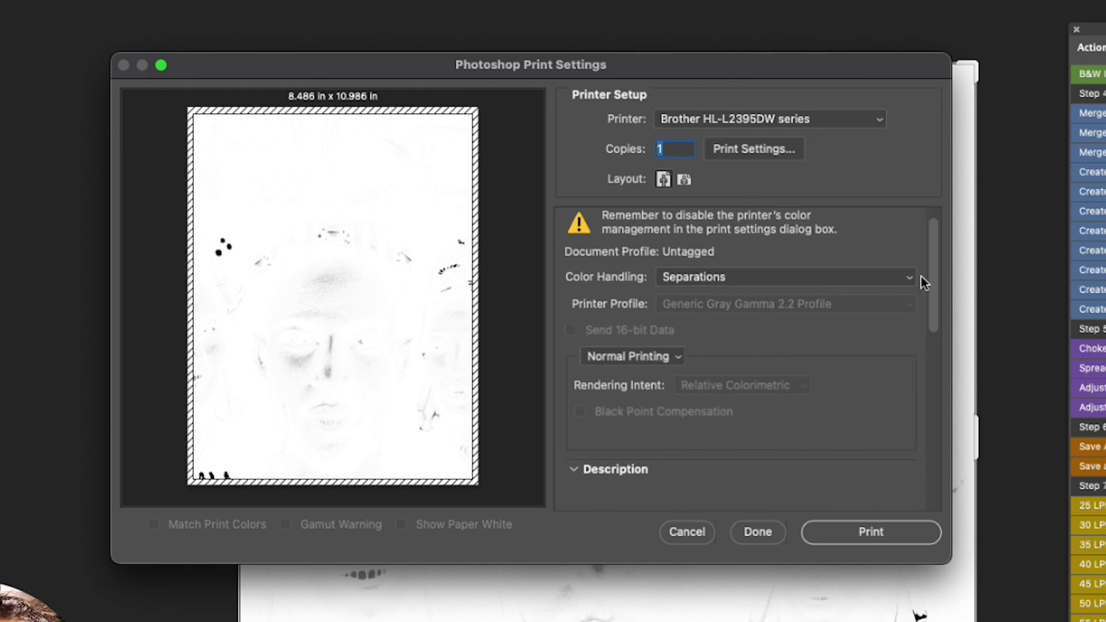
drag(934, 276, 919, 450)
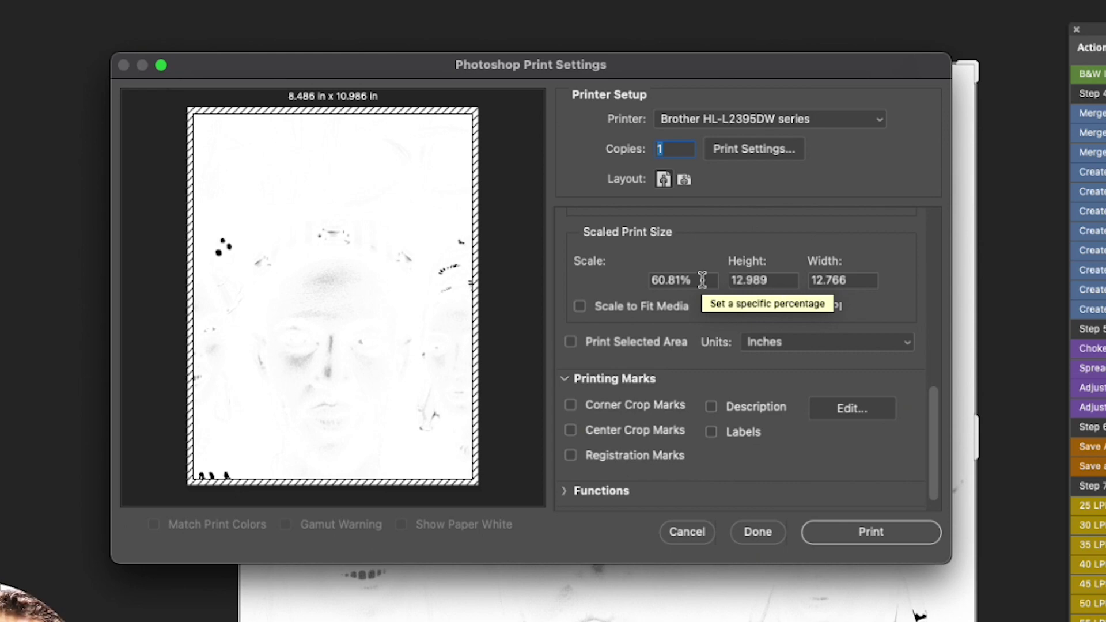
drag(703, 281, 642, 275)
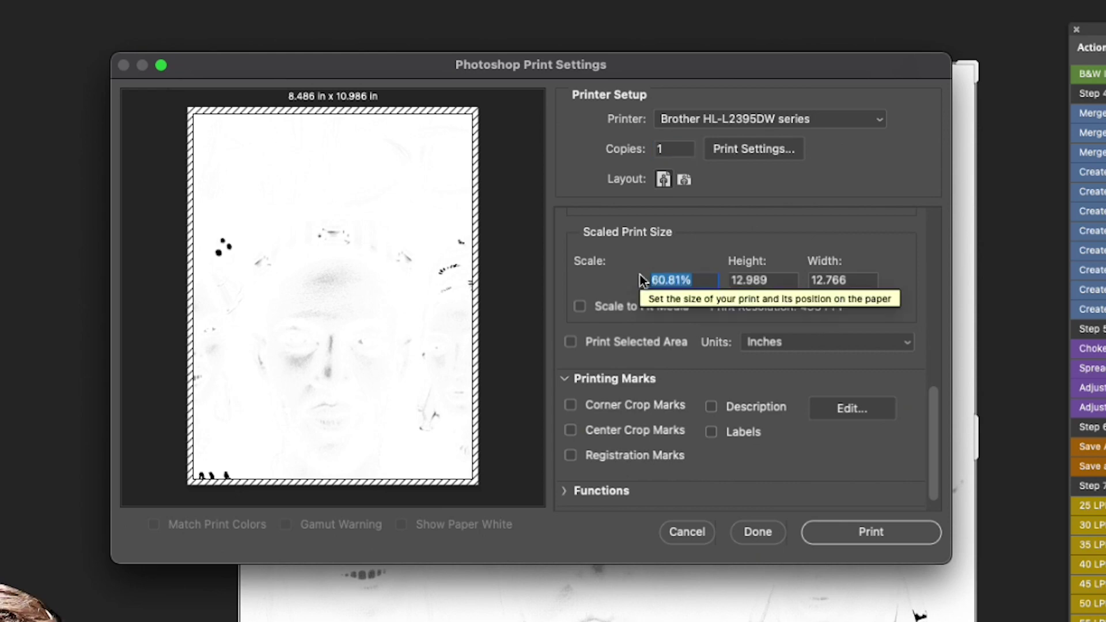
text(100)
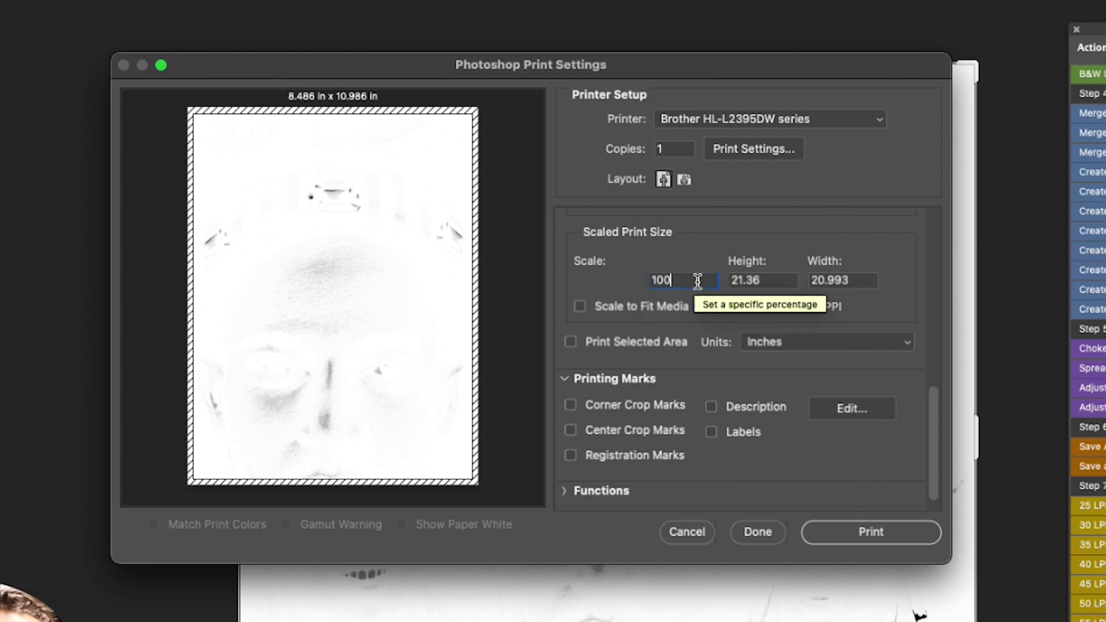
Step: Turn on Registration Marks and enable Scale to Fit Media for the print
scroll(658, 351, down, 1)
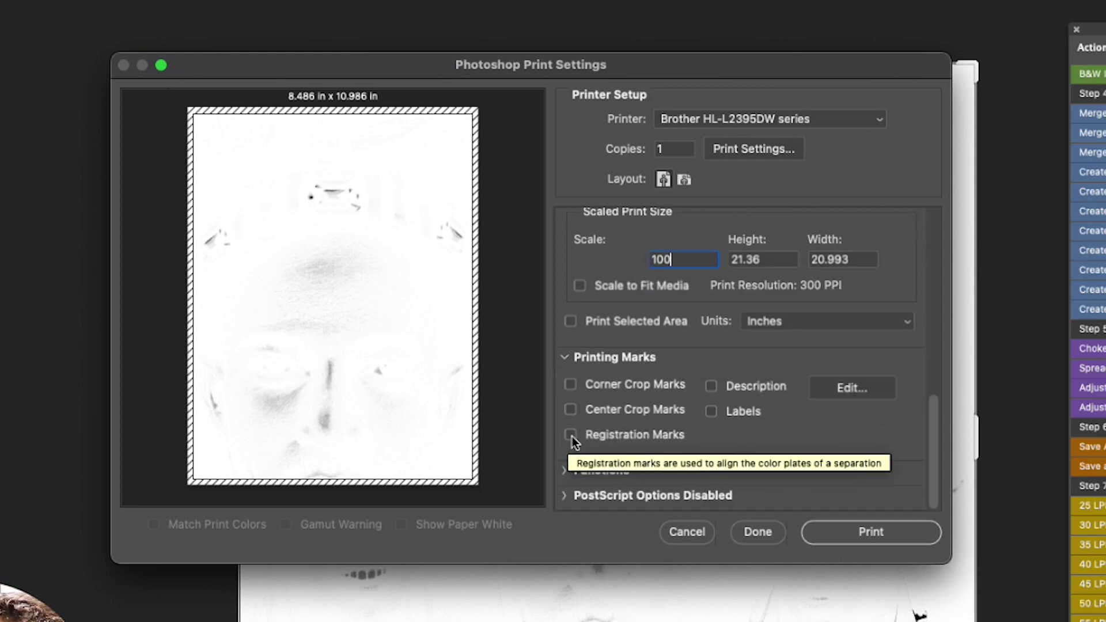
scroll(635, 410, up, 3)
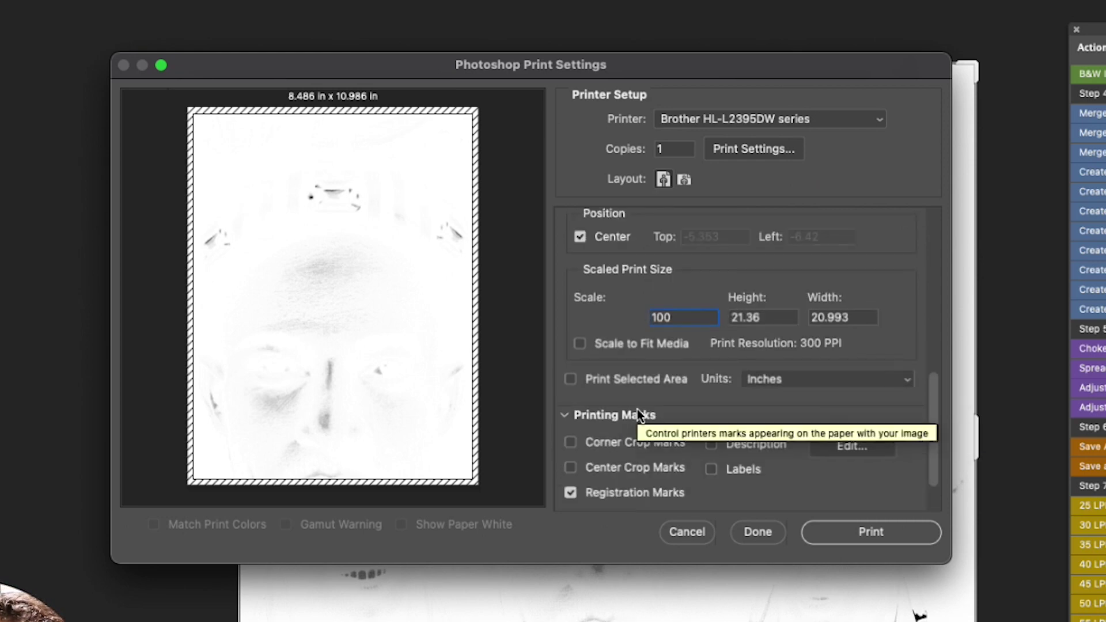
click(580, 343)
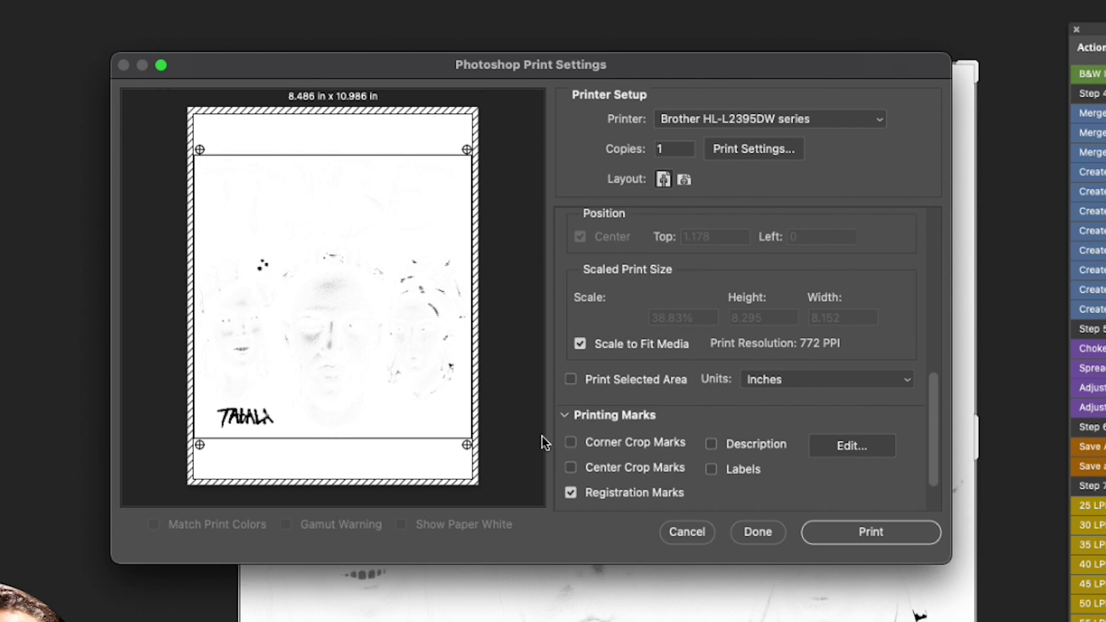
Step: Turn on Labels in the printing marks, expand the Functions options, and close the print setup keeping the settings
scroll(681, 377, down, 2)
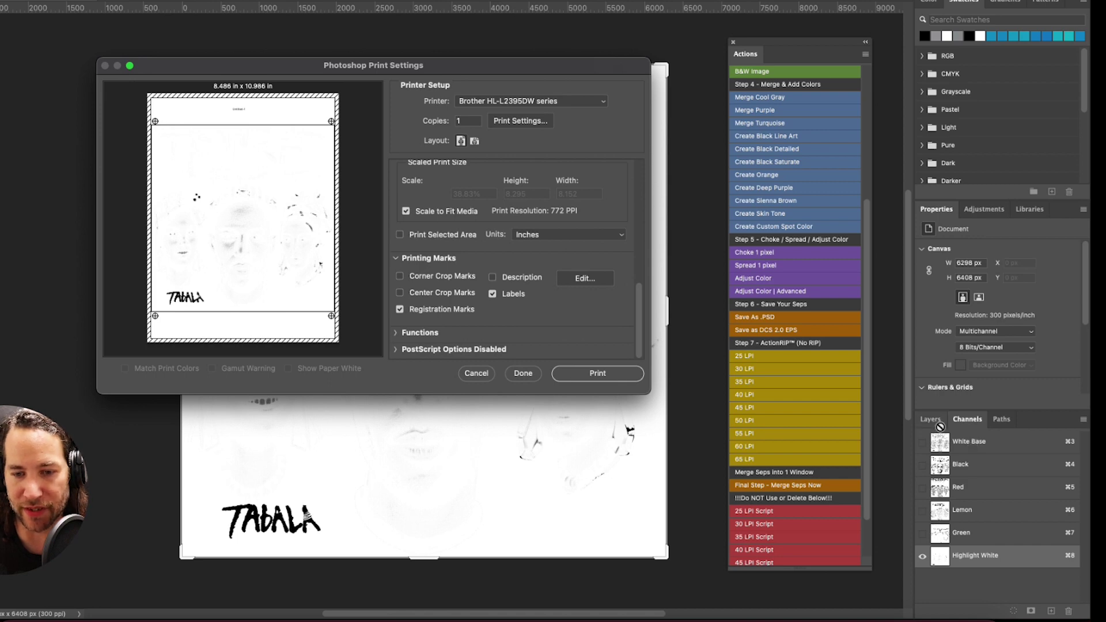
click(422, 332)
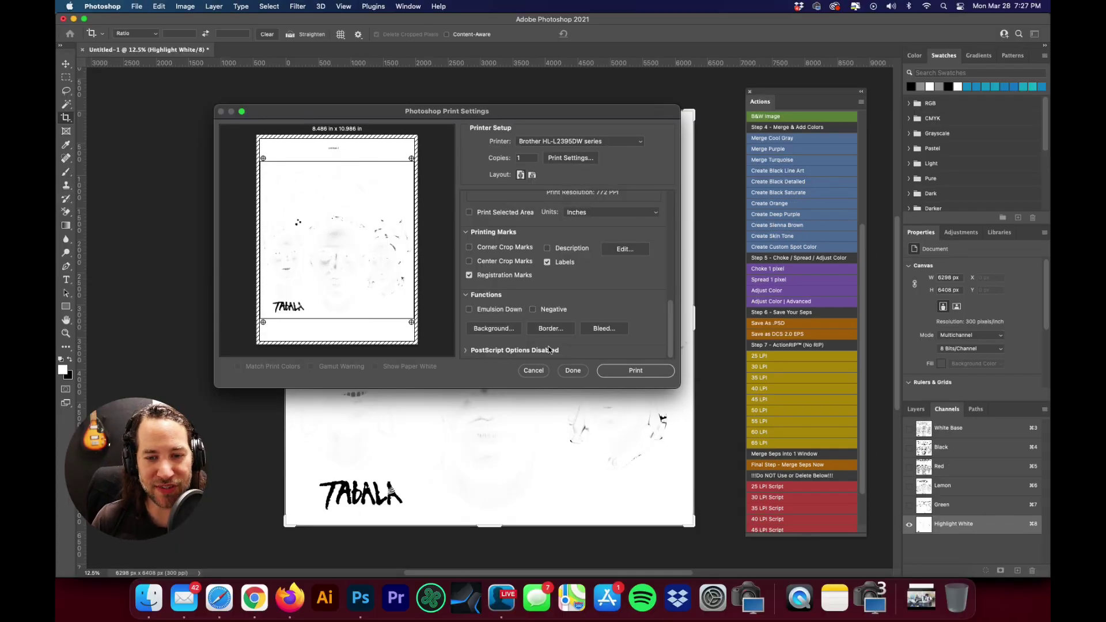
click(571, 371)
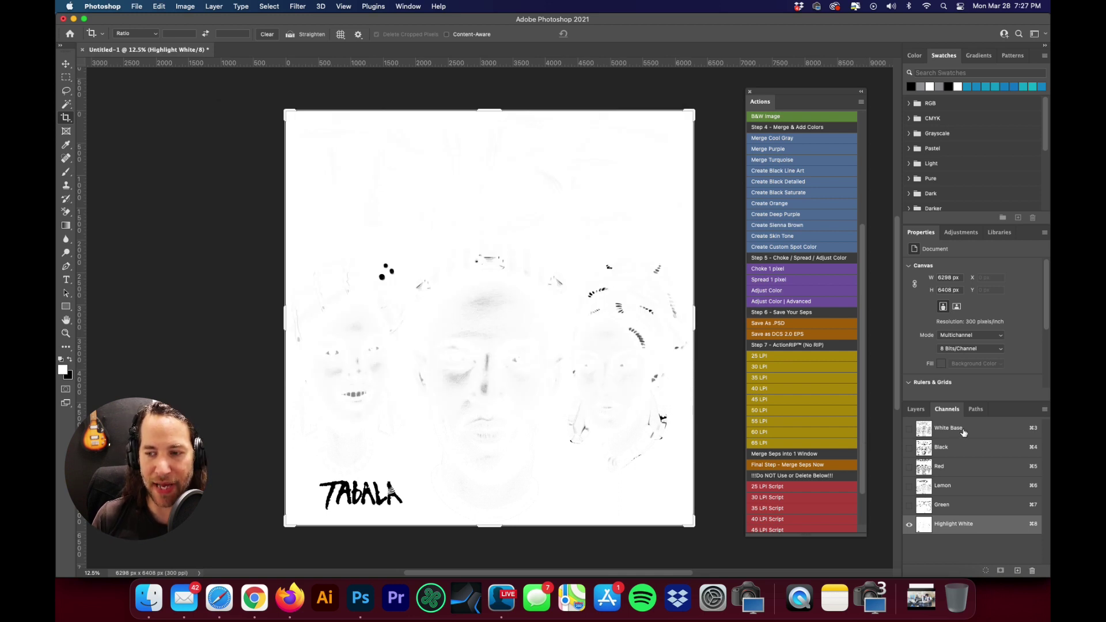
Step: Show all the separation channels together, check White Base and Black individually, and isolate the White Base channel
click(910, 428)
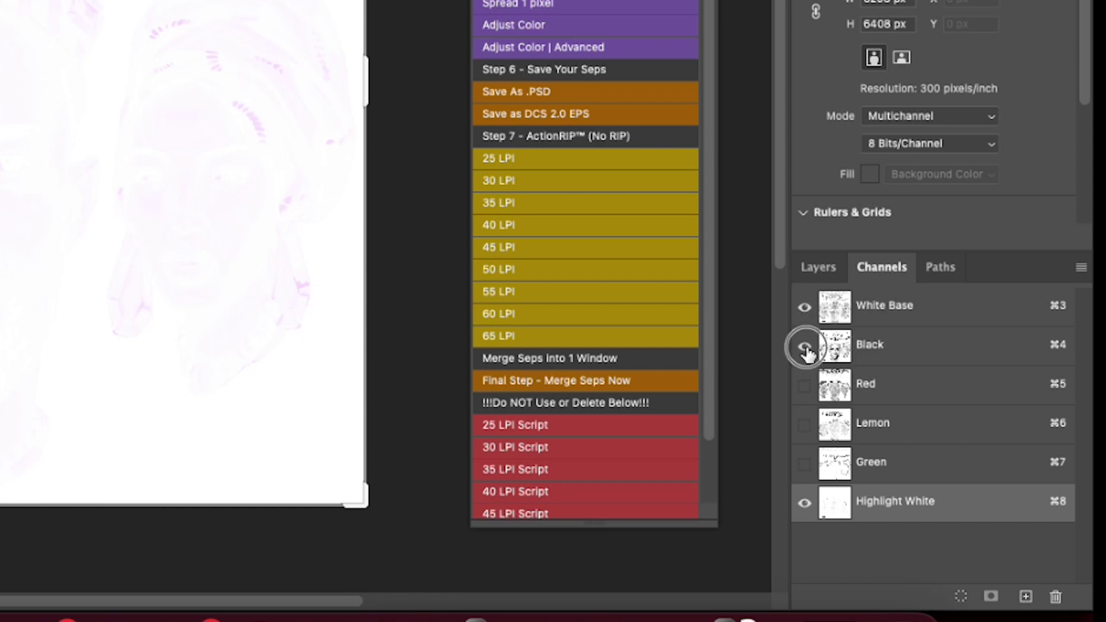
click(804, 385)
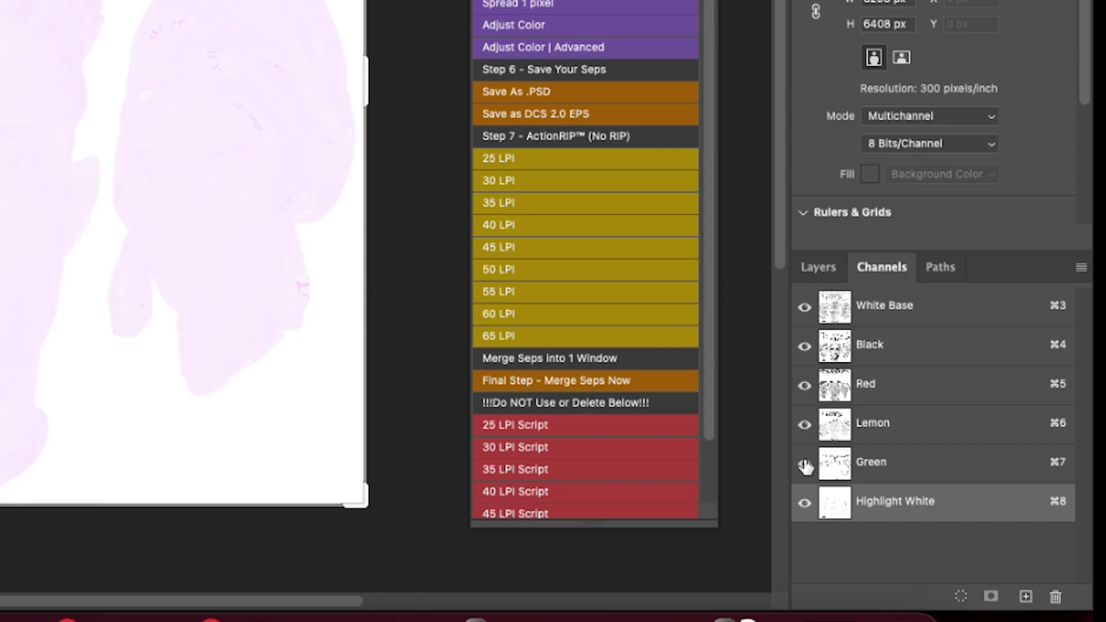
click(923, 304)
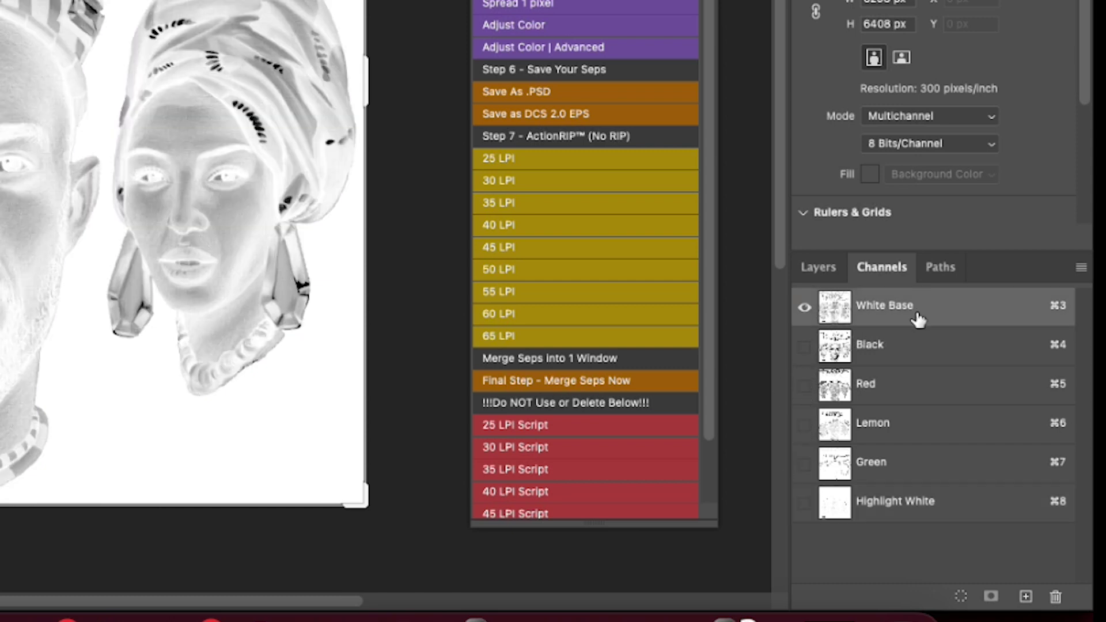
click(919, 345)
click(924, 308)
Step: Compare the combined view of all six channels with White Base alone, finishing with only White Base visible
drag(804, 366, 795, 530)
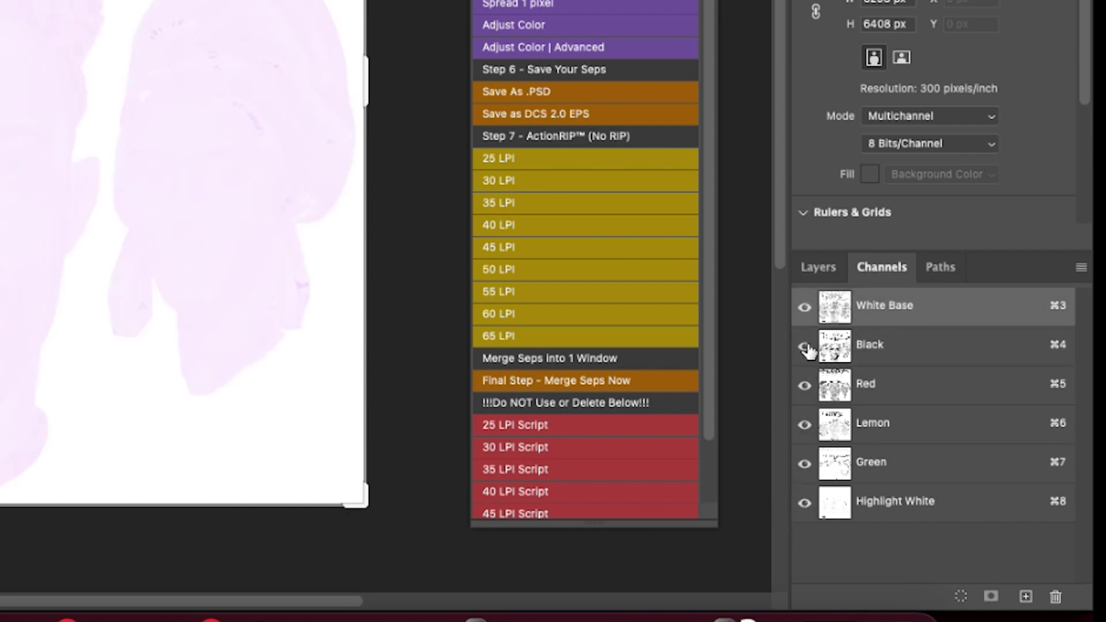
drag(808, 375, 807, 511)
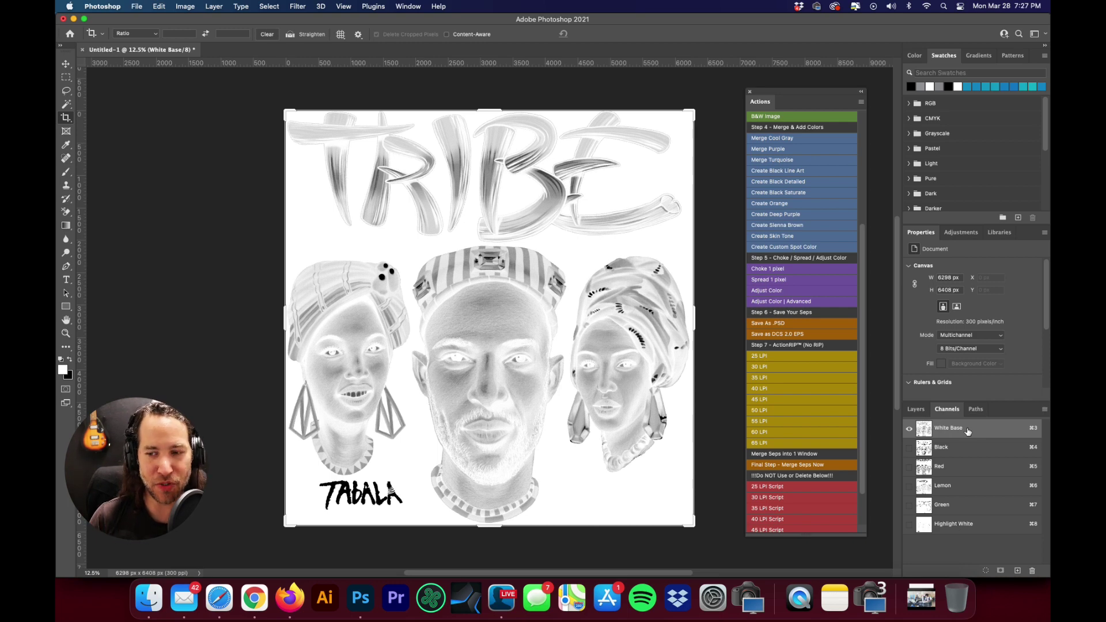
drag(909, 448, 912, 523)
click(909, 428)
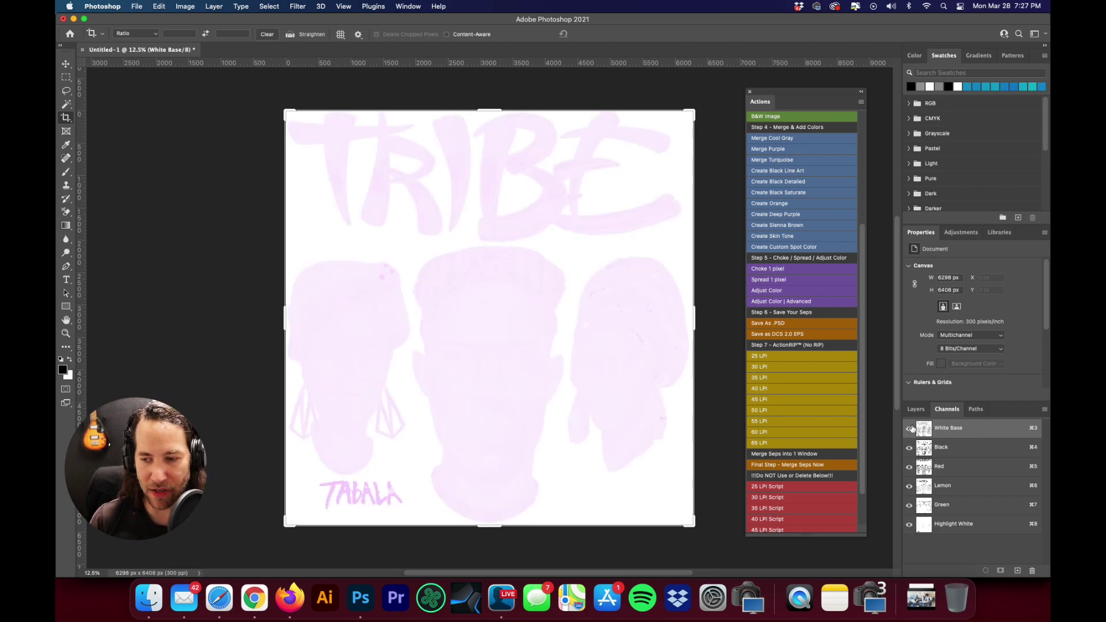
click(909, 428)
drag(909, 447, 911, 523)
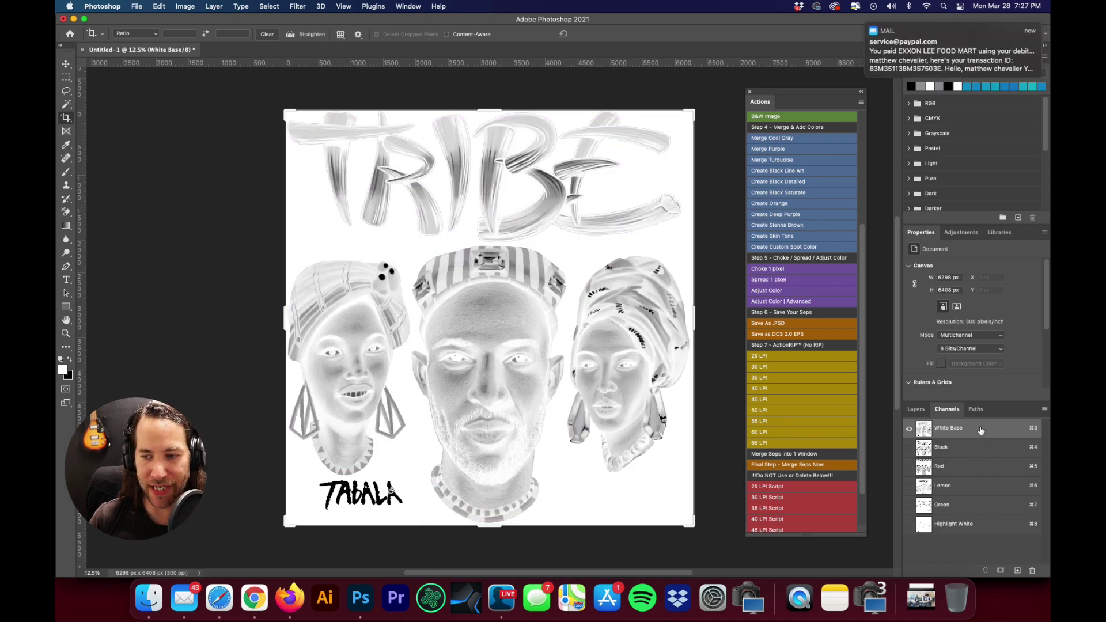
Step: Reopen the print settings, review the Separations handling, scaling and printing marks, and print to the Brother HL-L2395DW series
click(138, 7)
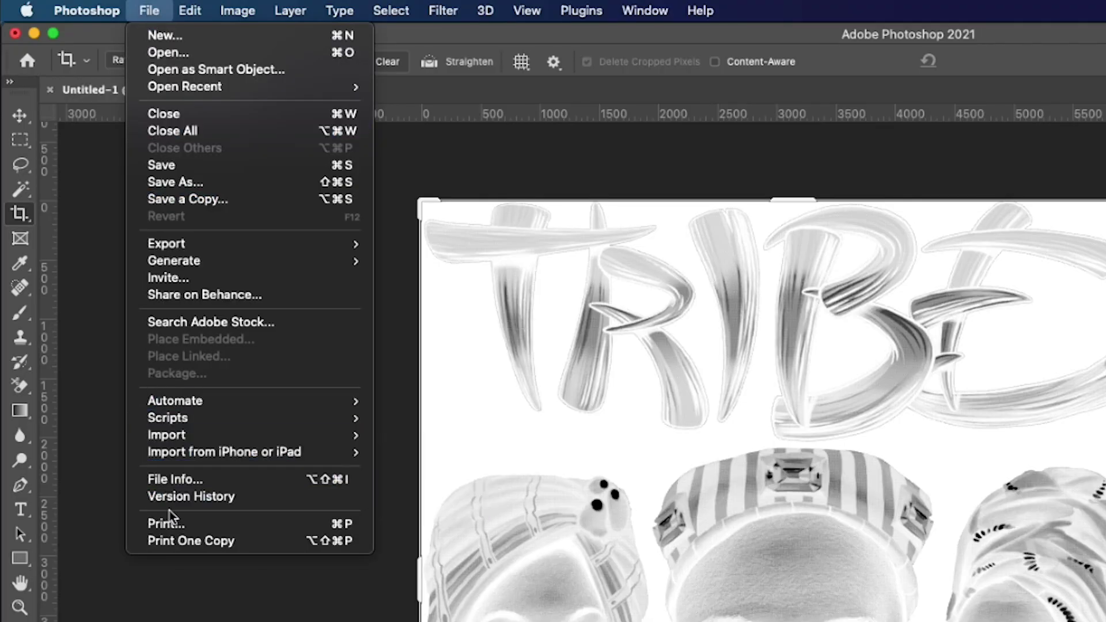
click(180, 521)
drag(698, 99, 692, 72)
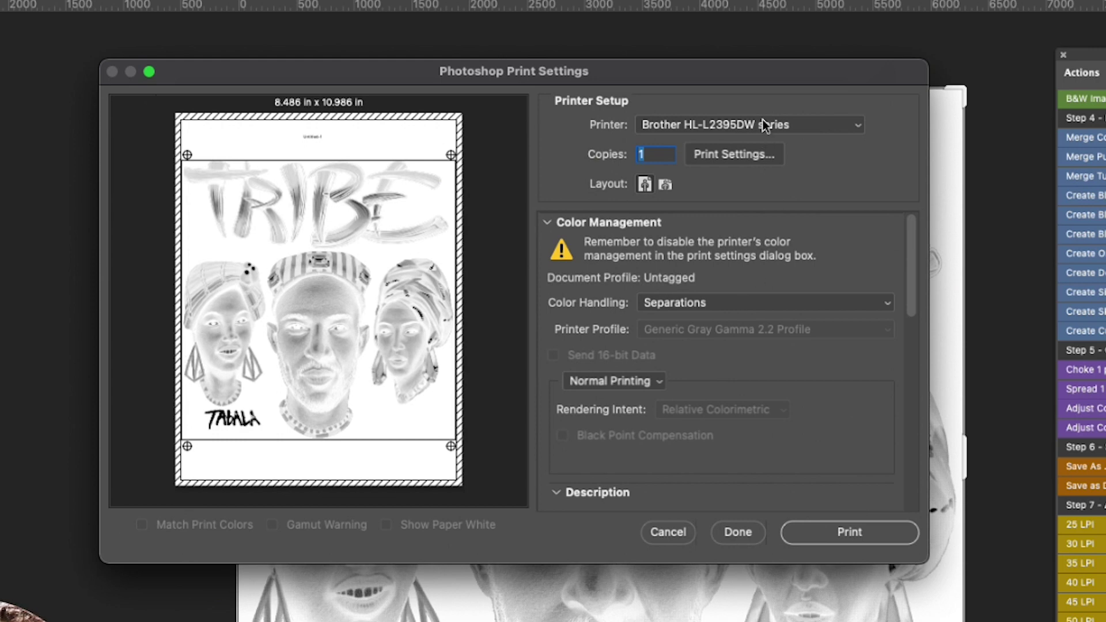
scroll(566, 311, down, 10)
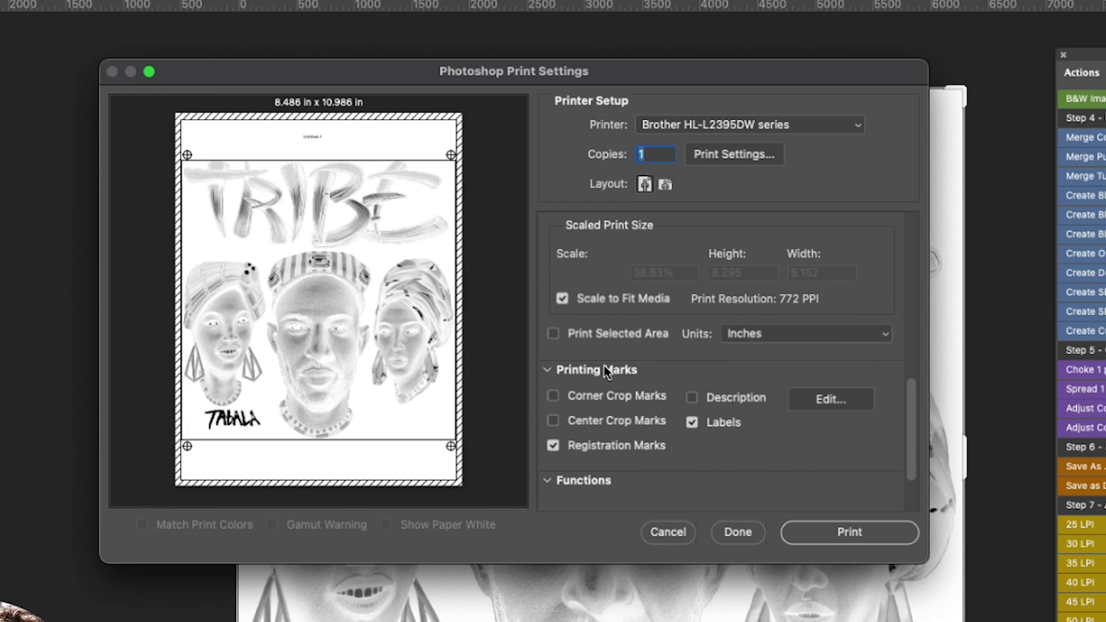
scroll(605, 366, down, 2)
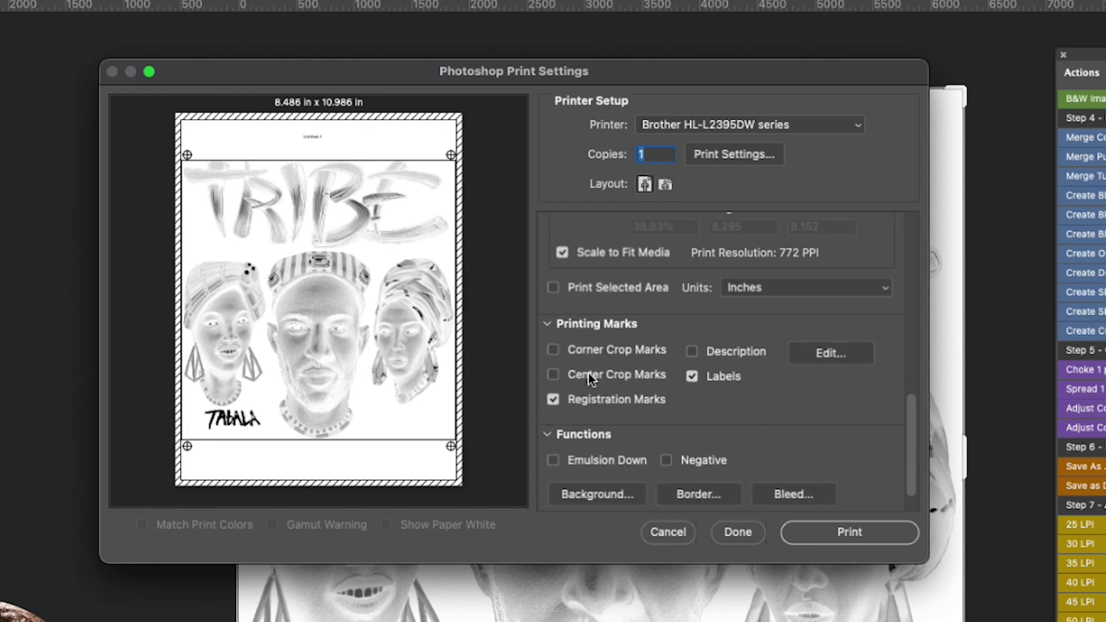
scroll(590, 378, down, 1)
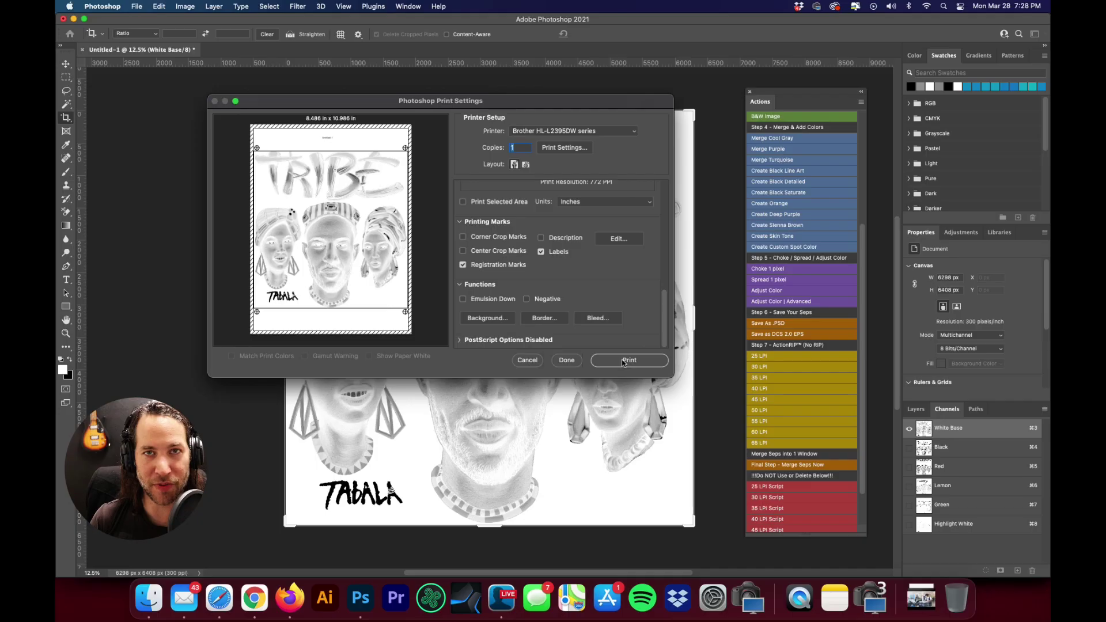
click(836, 531)
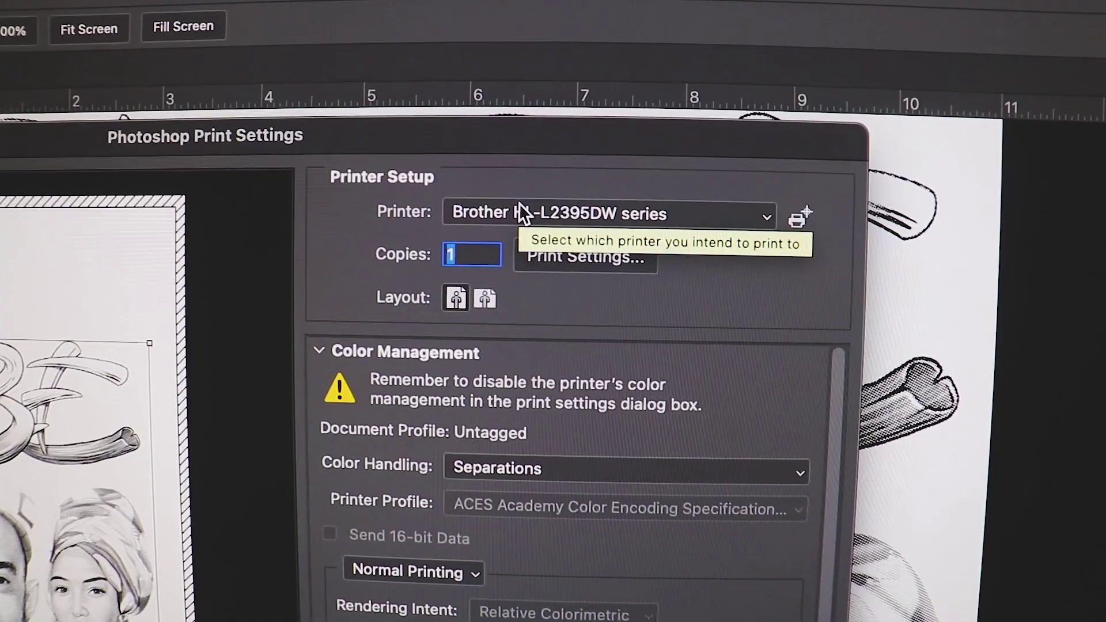
Step: Set up the print for the EPSON Artisan 1430 with Separations color handling, Registration Marks and Labels
click(527, 213)
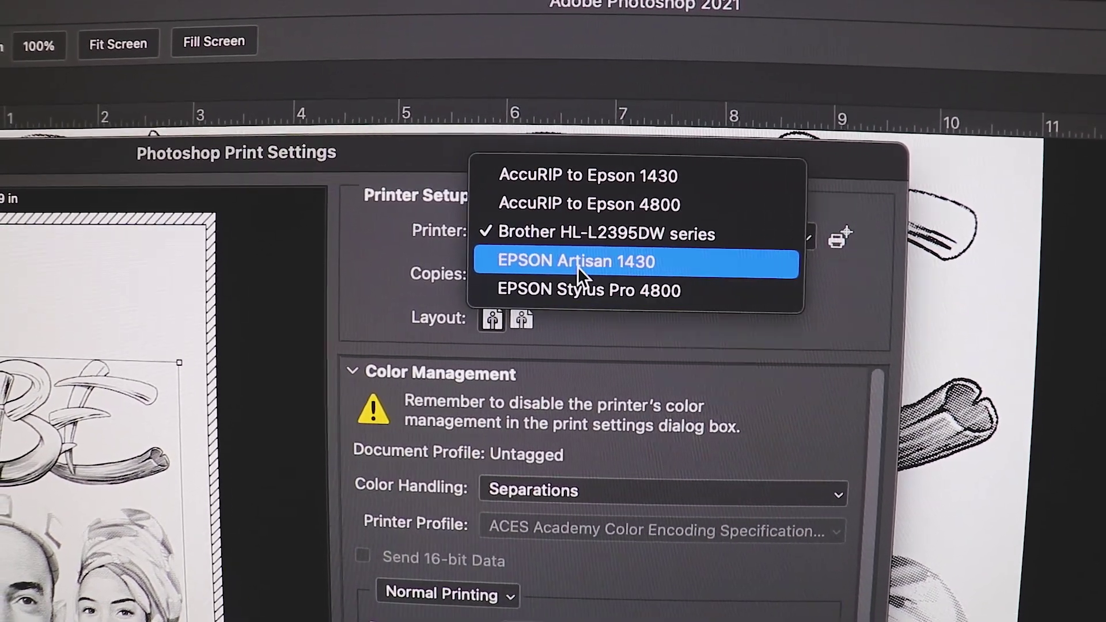
click(583, 270)
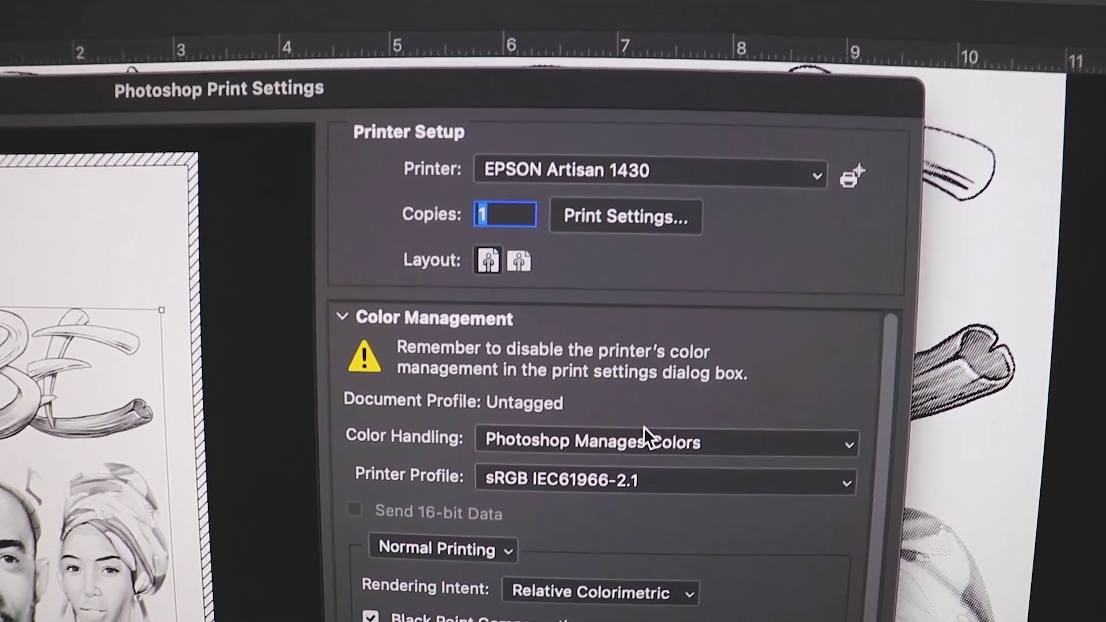
click(648, 443)
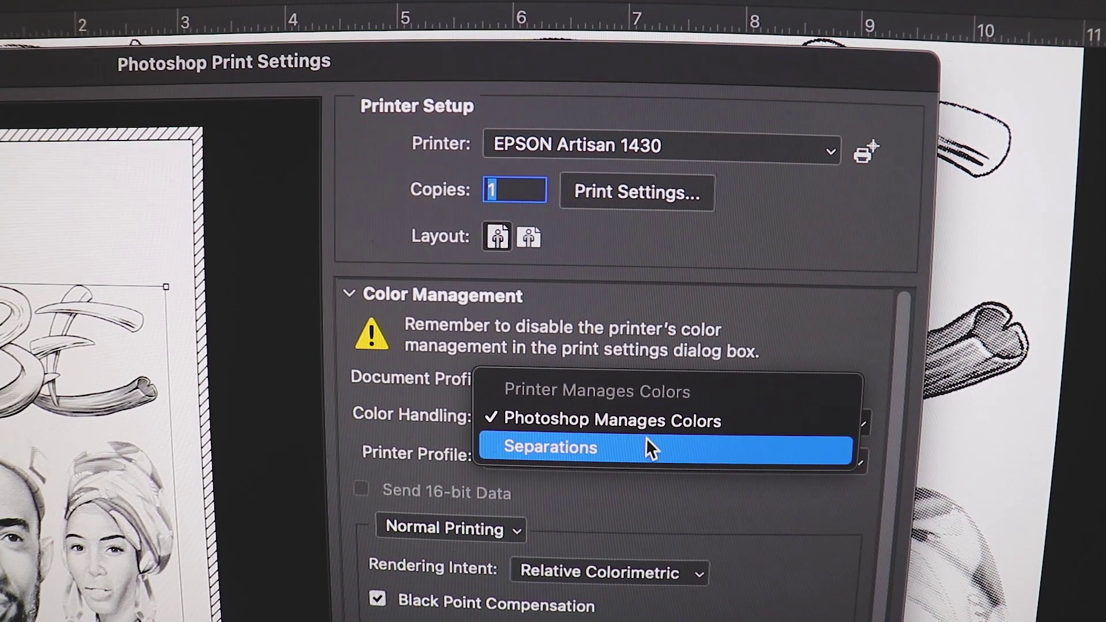
click(646, 444)
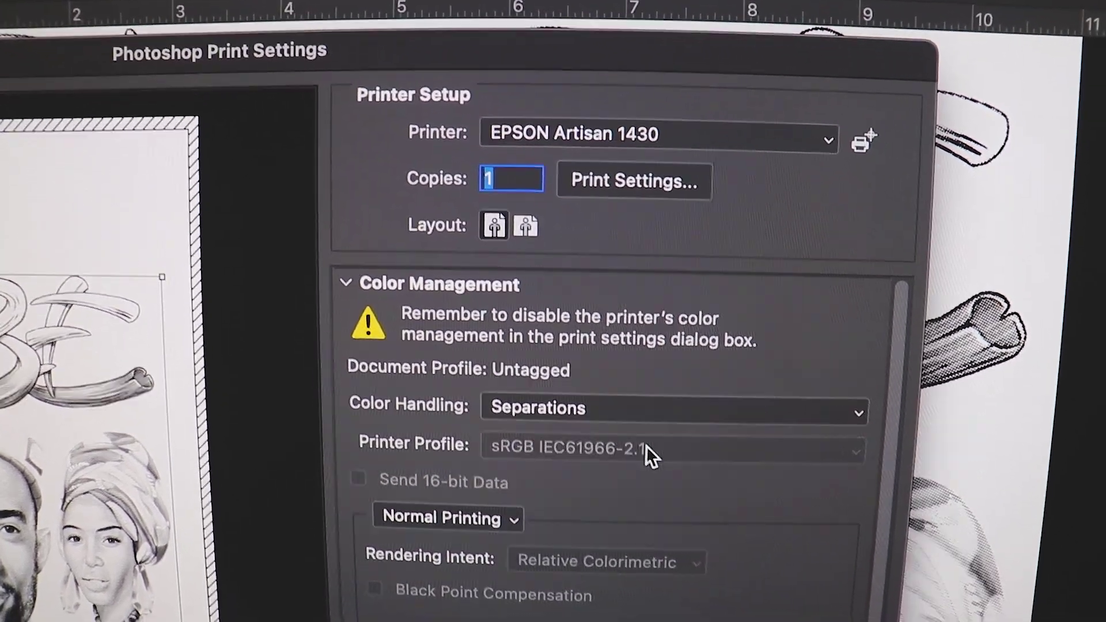
scroll(647, 446, down, 10)
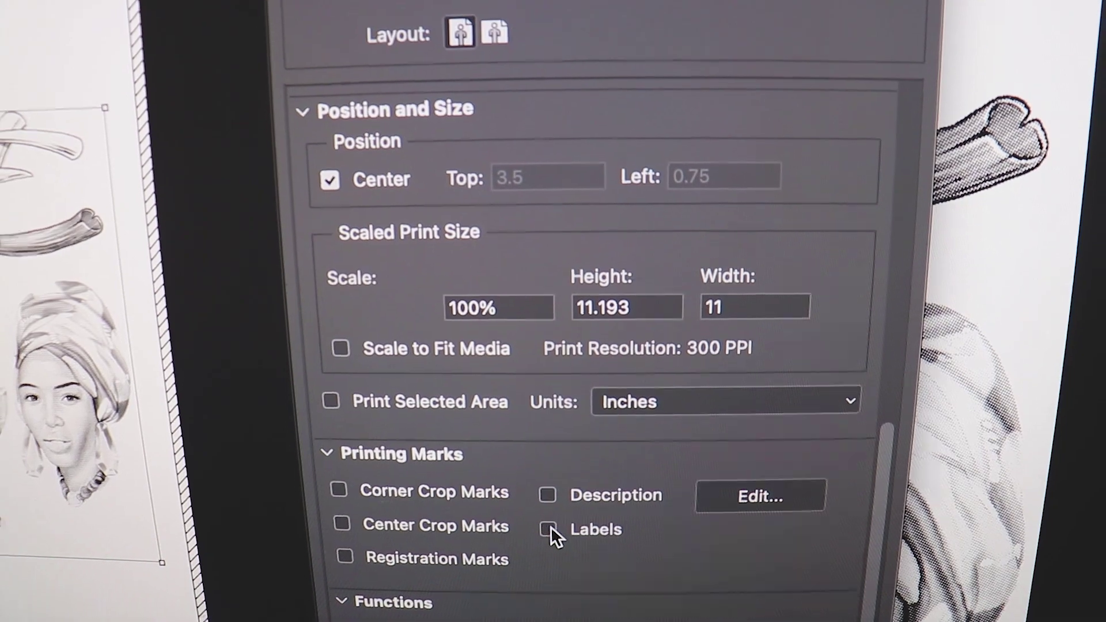
click(549, 533)
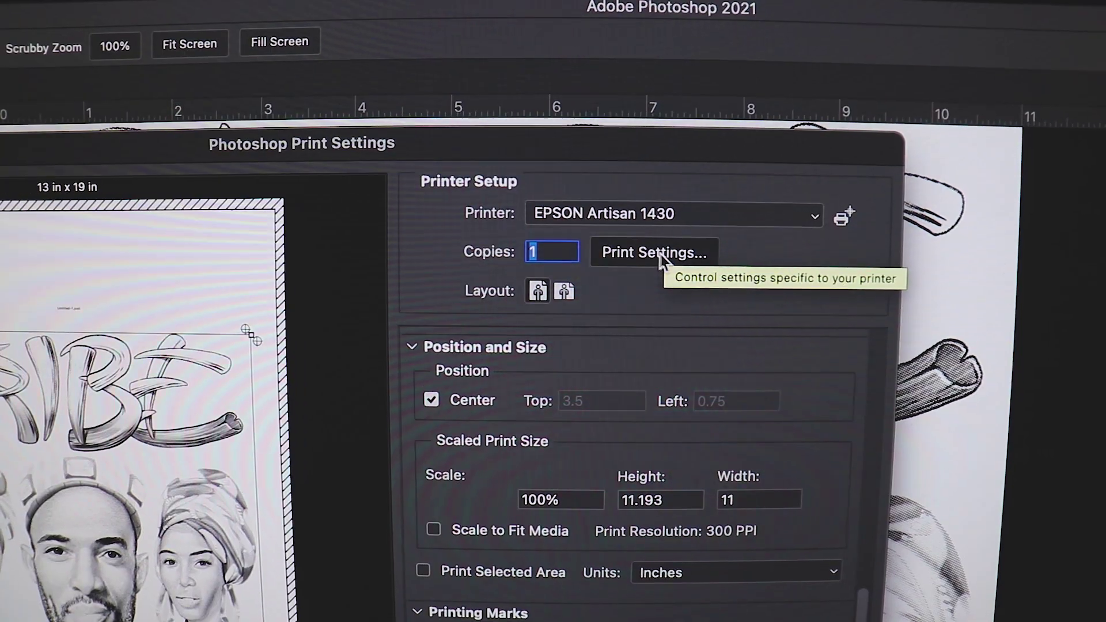
Step: Open the EPSON Artisan 1430's media and quality options, save the printer settings, and print the separations
click(649, 252)
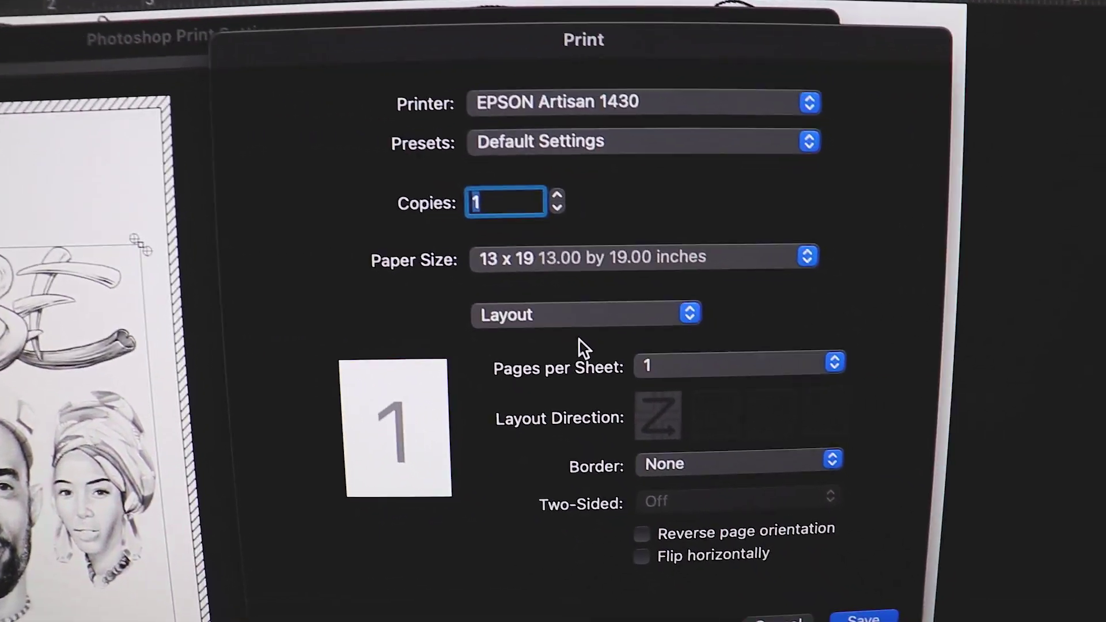
click(642, 358)
click(571, 439)
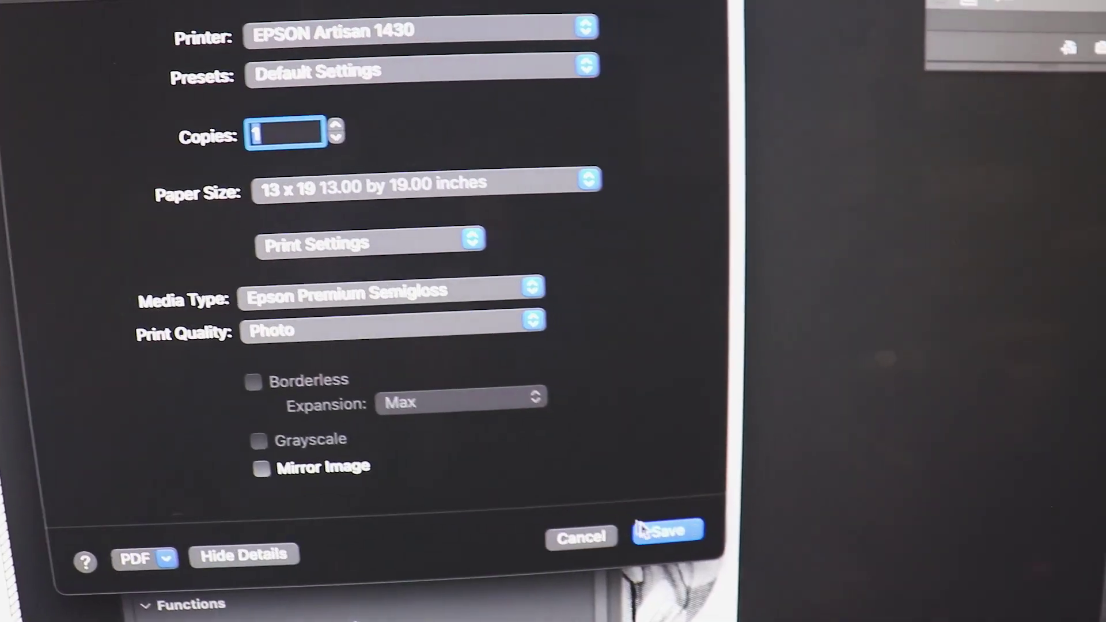
click(678, 532)
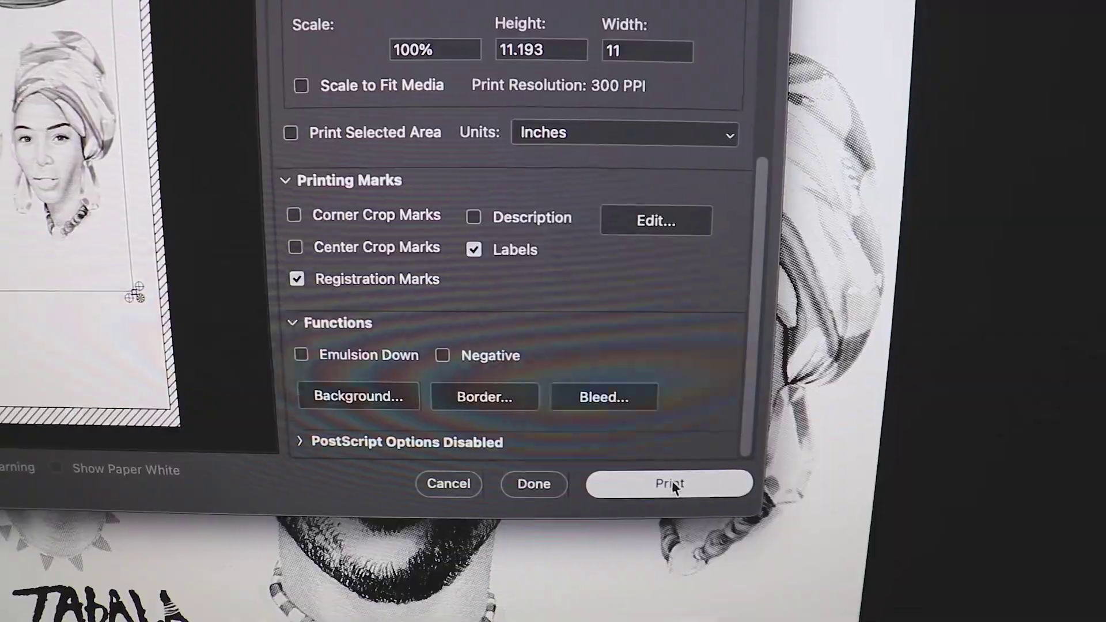
click(669, 482)
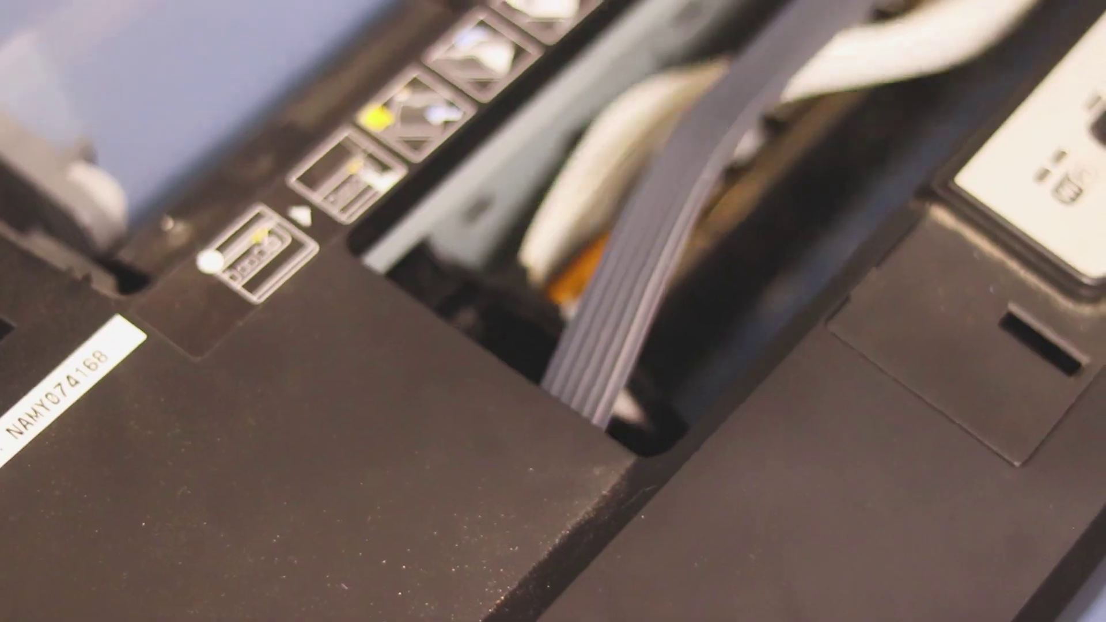